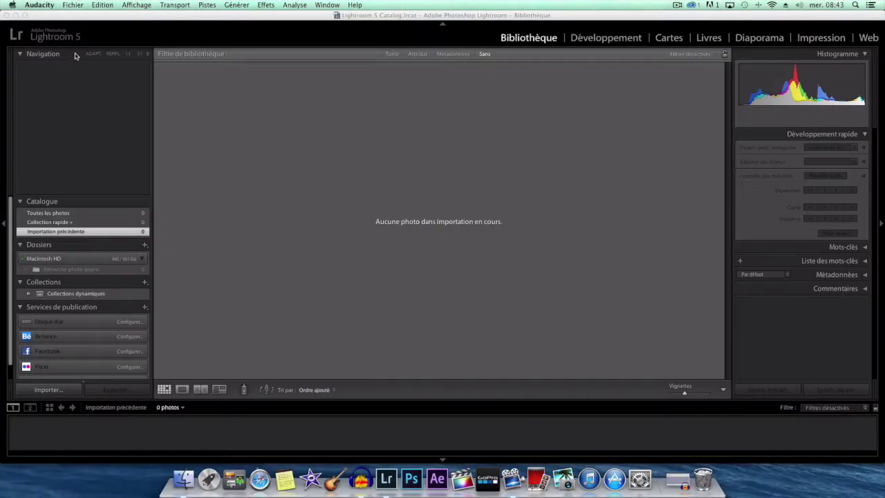
Import the three photos from the Retouche photo gopro folder and open IMG_0759.JPG in Develop.
left_click(57, 390)
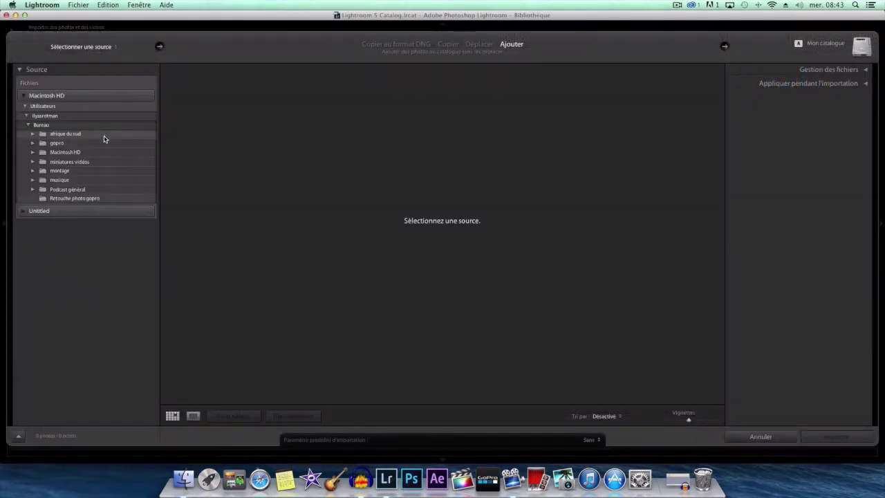
left_click(114, 199)
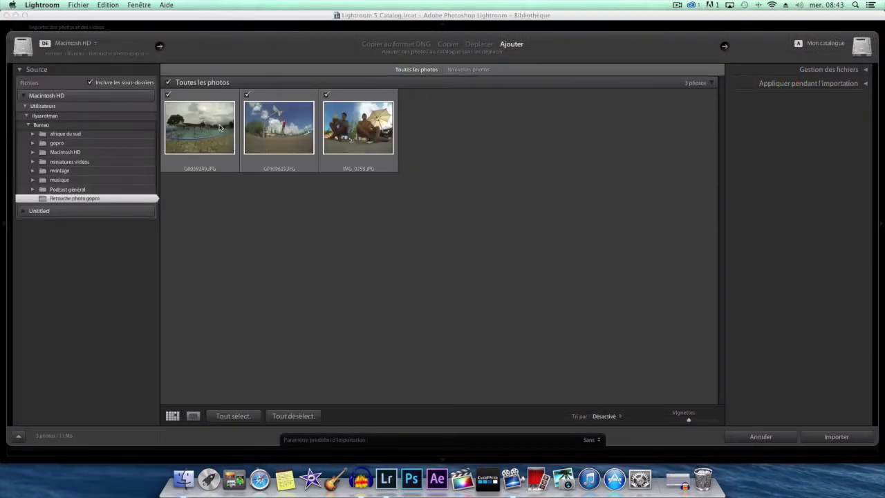
left_click(836, 437)
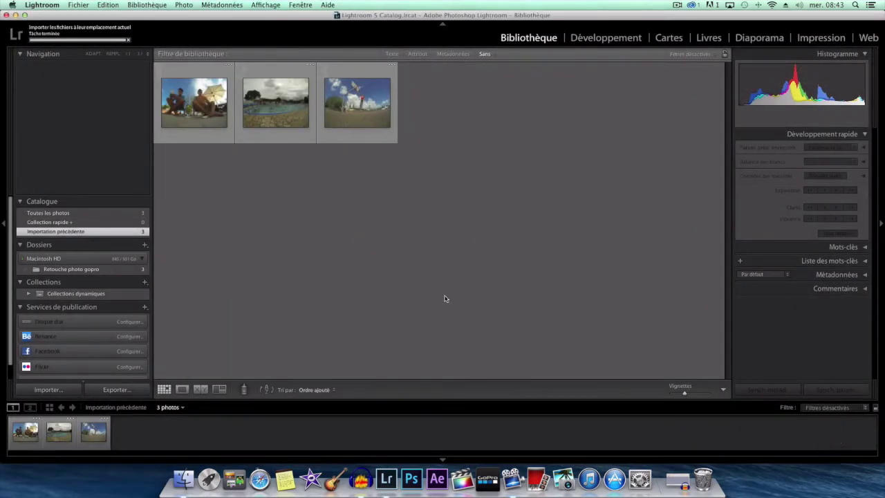
left_click(200, 101)
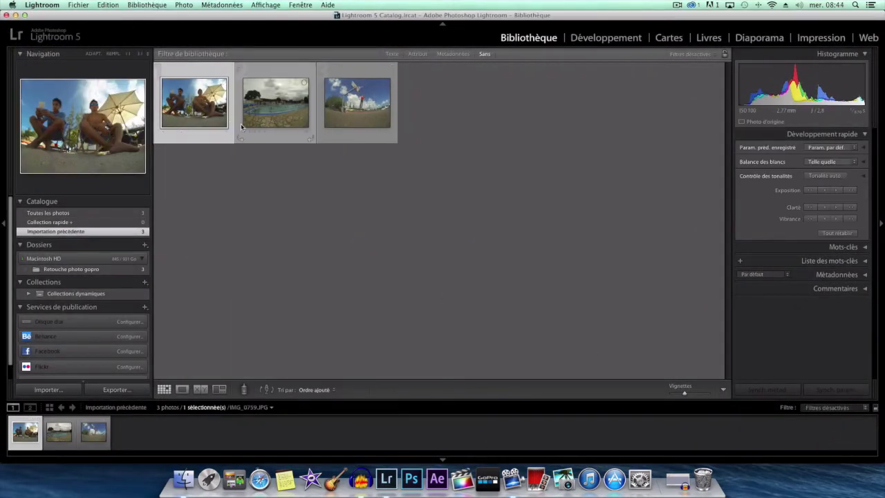
left_click(603, 40)
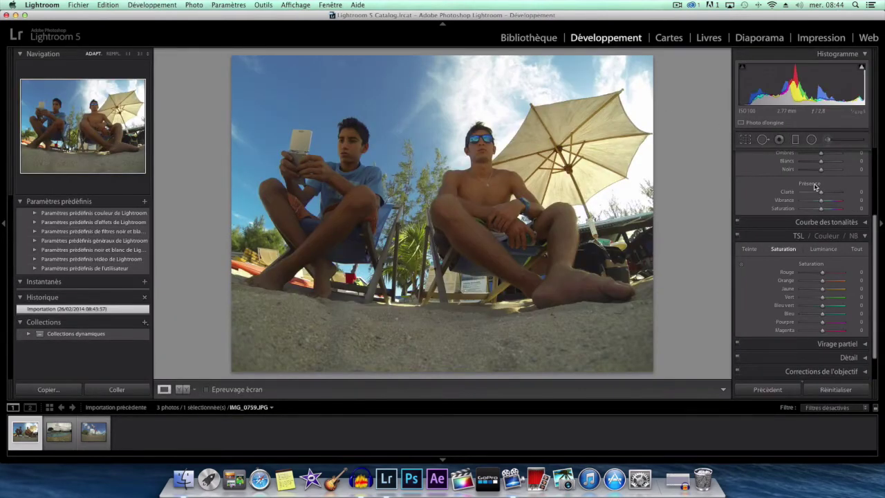
Lift the beach photo's shadows to +78 and highlights to +56.
scroll(810, 183, "up", 3)
scroll(819, 228, "up", 2)
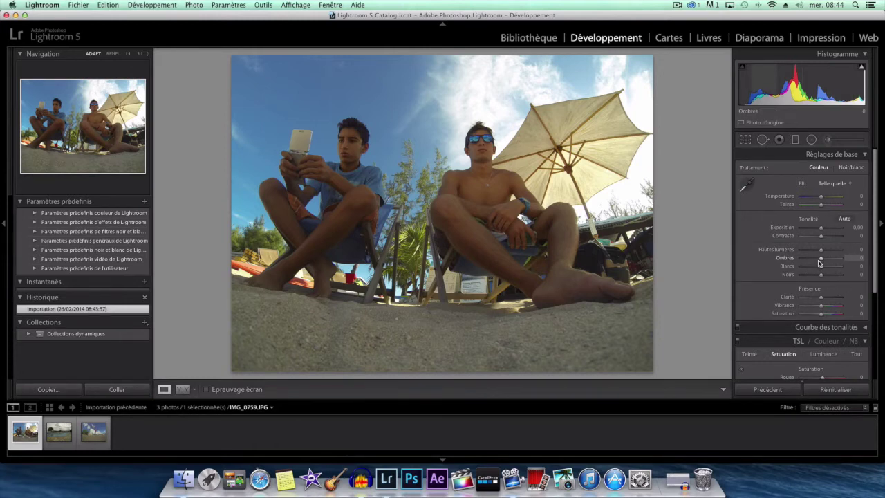
left_click_drag(821, 260, 828, 262)
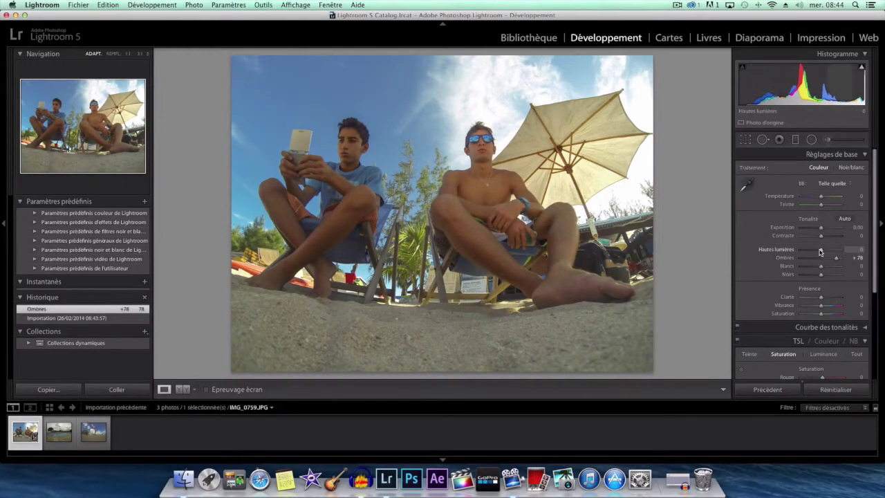
left_click_drag(822, 253, 833, 253)
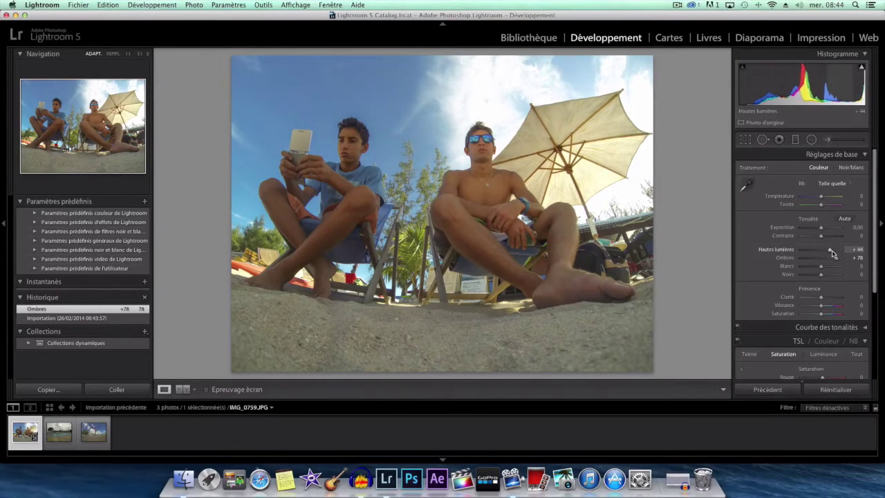
left_click_drag(833, 253, 834, 253)
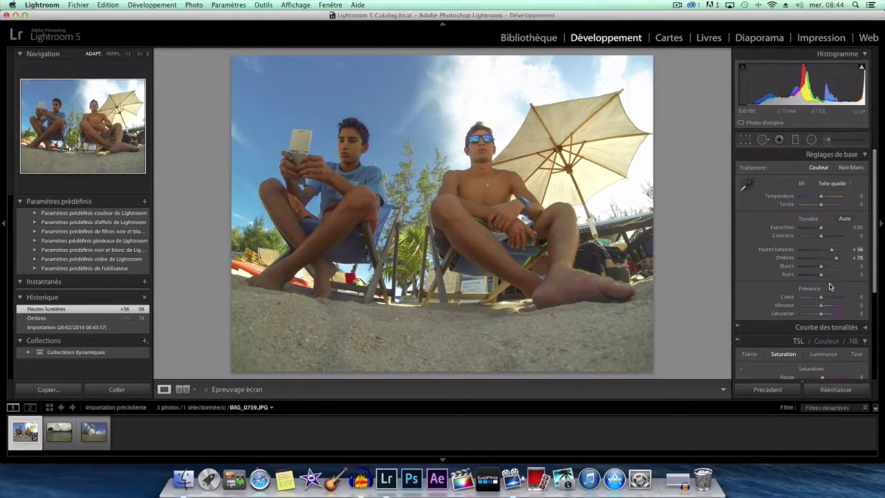
Set blacks to −54 and contrast to +38, then view Before/After side by side.
left_click_drag(822, 278, 811, 277)
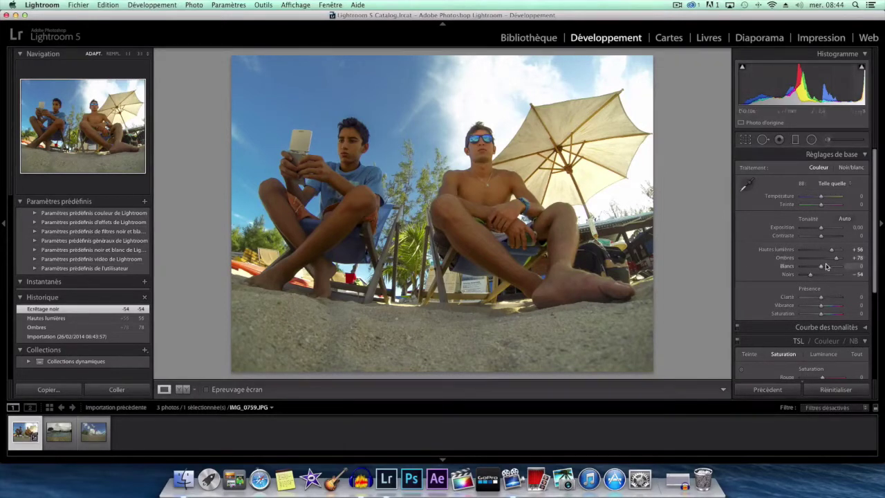
left_click_drag(821, 238, 828, 237)
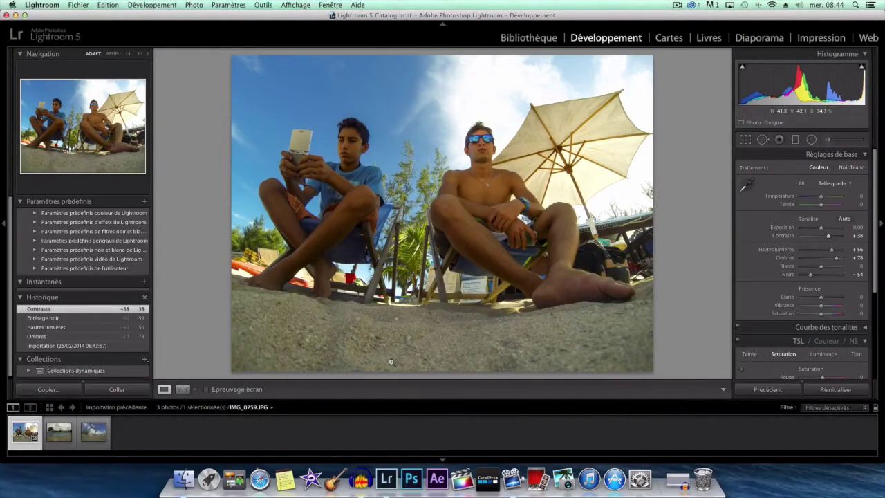
left_click(181, 390)
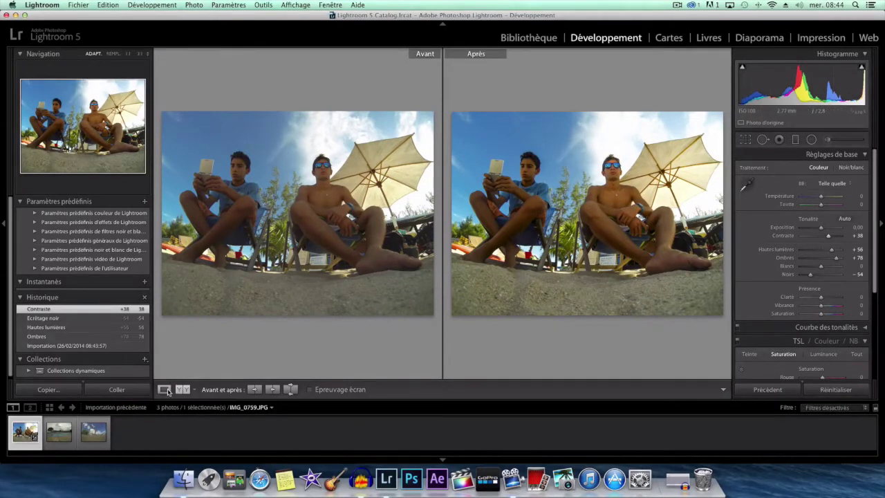
Return to single-photo view and set Clarity to +60.
left_click(164, 389)
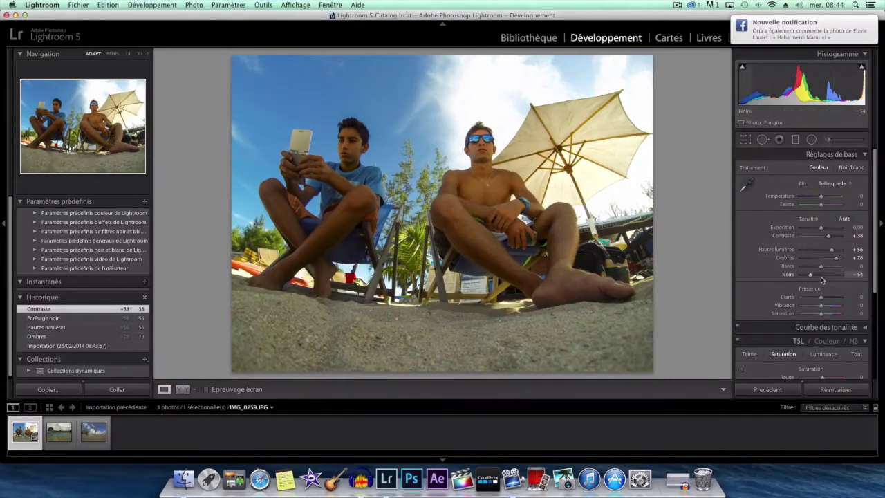
scroll(810, 282, "down", 1)
scroll(810, 282, "down", 2)
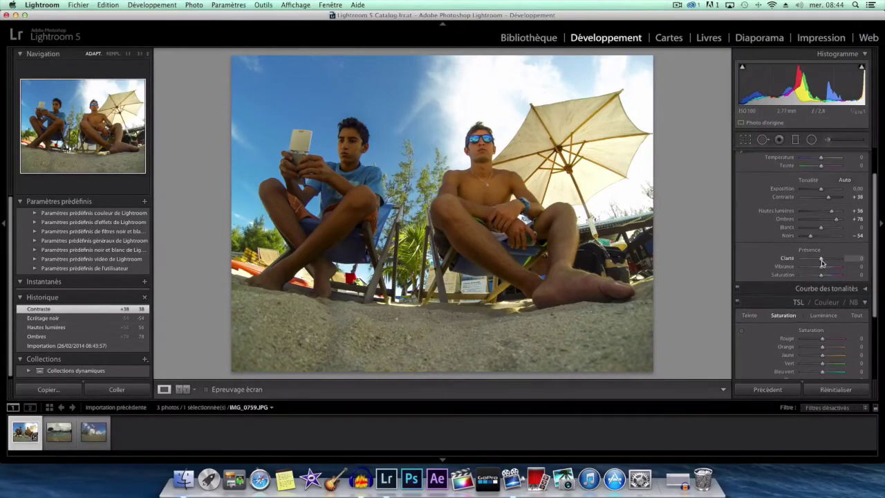
left_click_drag(827, 260, 796, 260)
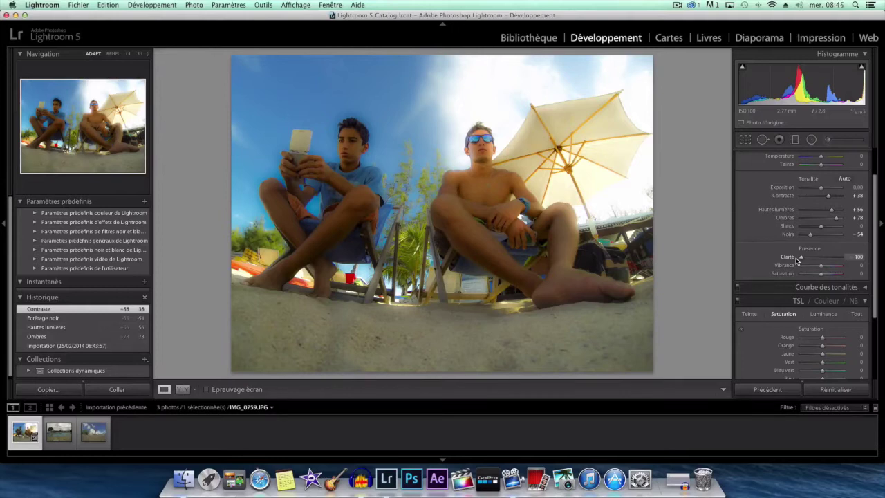
left_click_drag(796, 260, 835, 264)
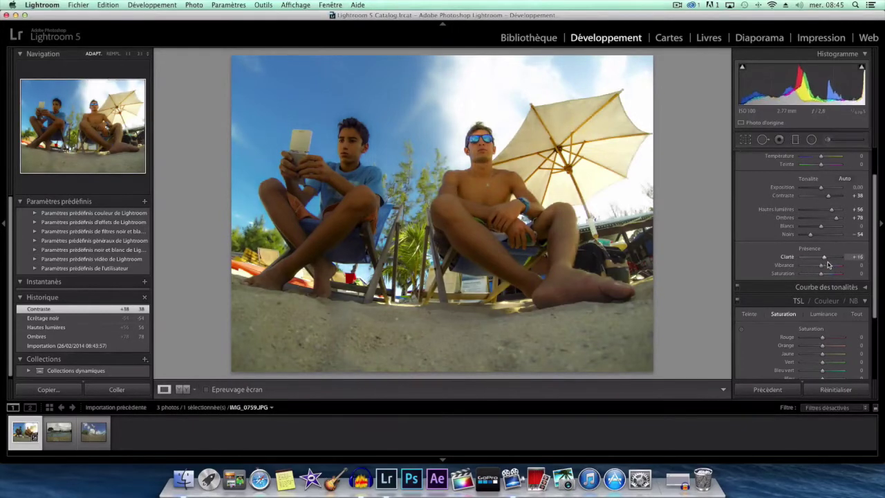
left_click_drag(837, 264, 833, 266)
Try Vibrance and Saturation, reset both to 0, and scroll down to the HSL panel.
scroll(819, 271, "down", 1)
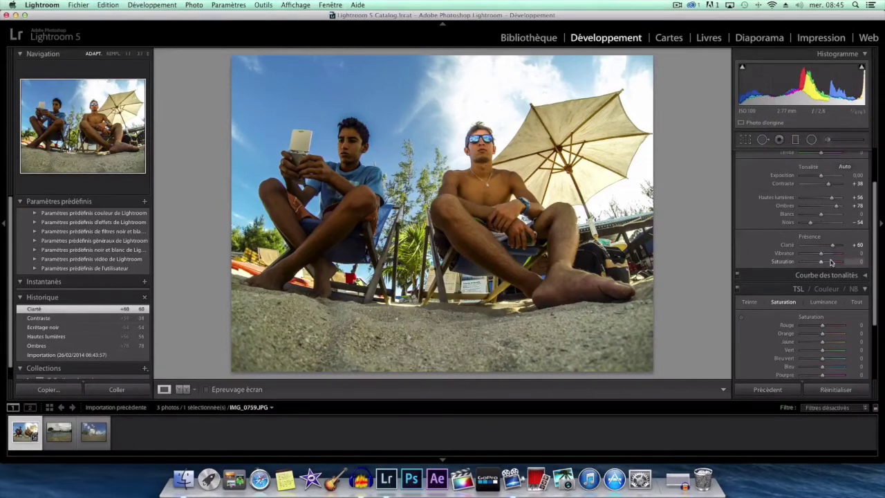
left_click_drag(821, 255, 829, 256)
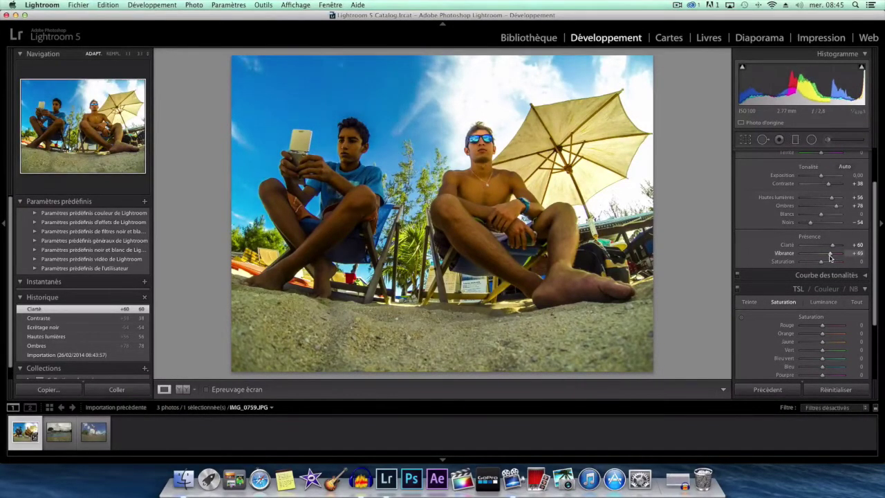
left_click_drag(829, 257, 832, 257)
double_click(832, 255)
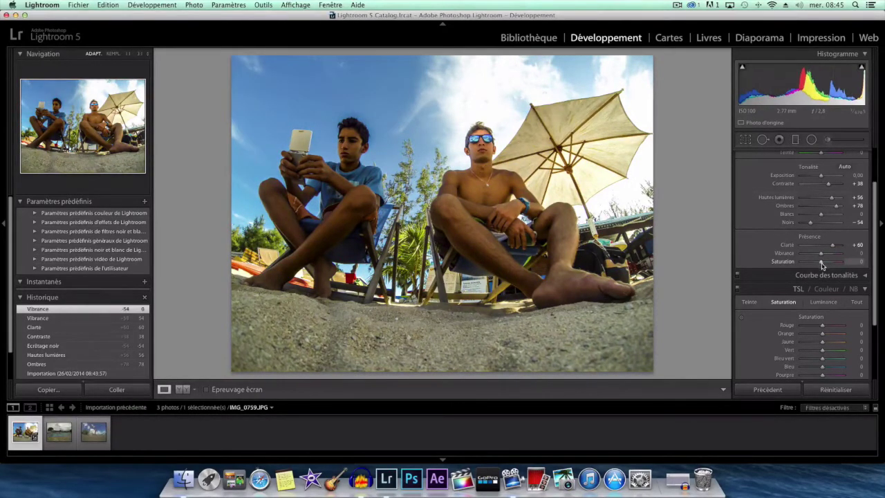
left_click_drag(820, 263, 822, 265)
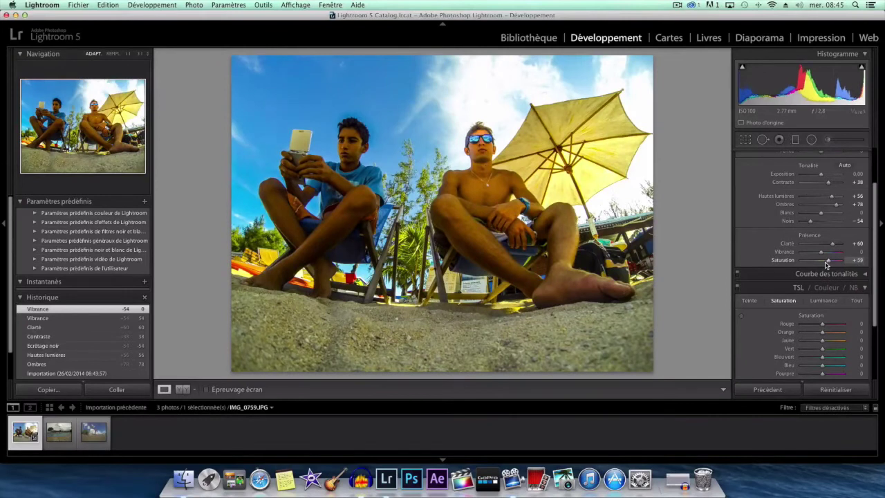
double_click(822, 262)
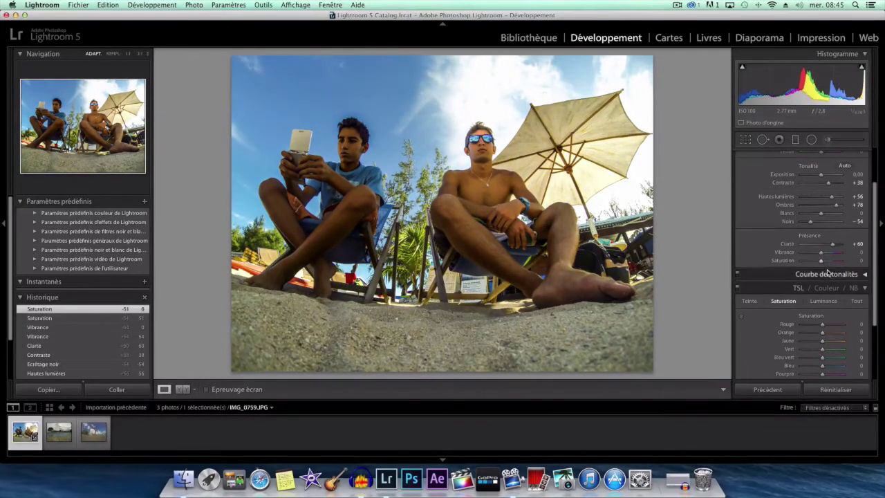
scroll(827, 273, "down", 3)
scroll(827, 272, "down", 2)
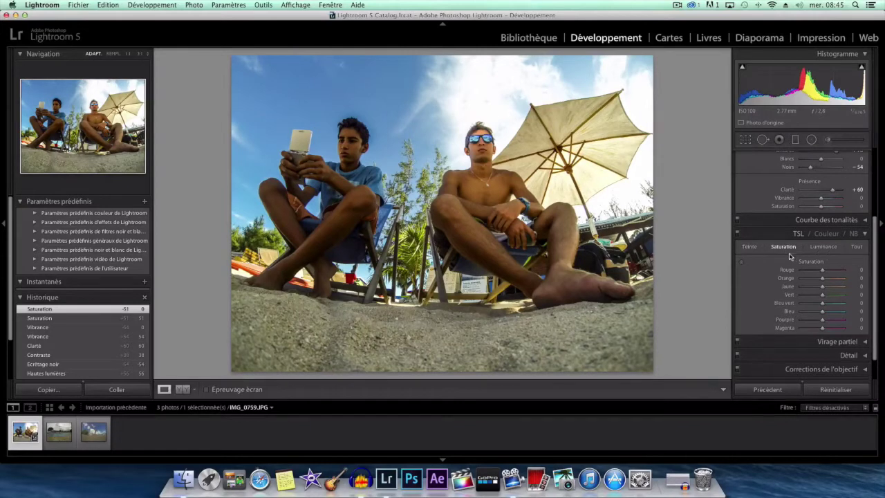
scroll(793, 261, "down", 3)
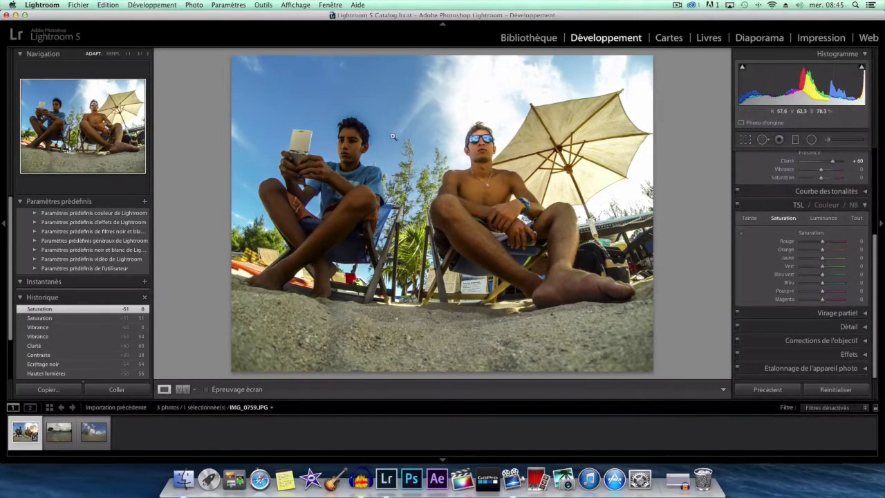
Set HSL saturation to Blue +44, Green +34, Yellow +44 and compare Before/After.
left_click_drag(823, 286, 833, 287)
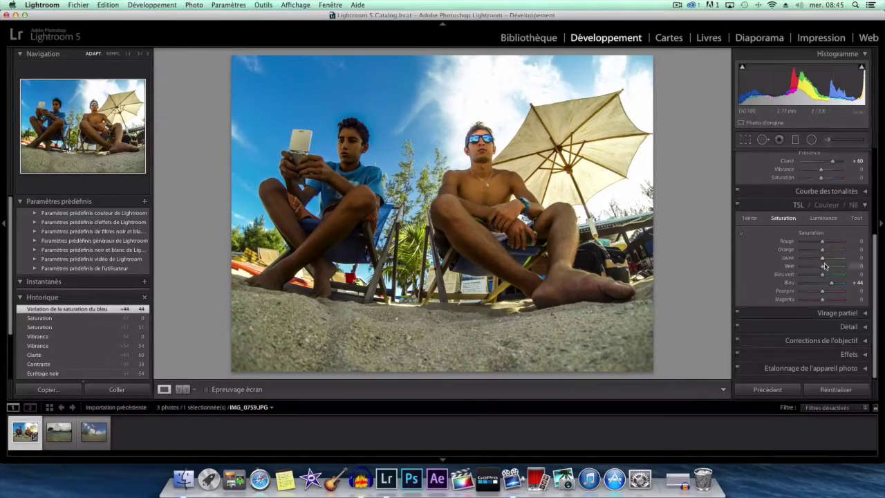
left_click_drag(823, 270, 829, 269)
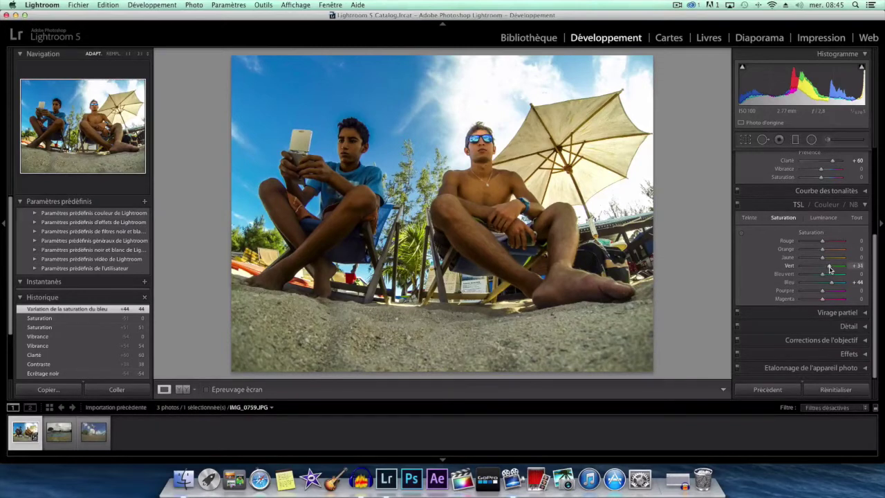
left_click_drag(830, 269, 828, 268)
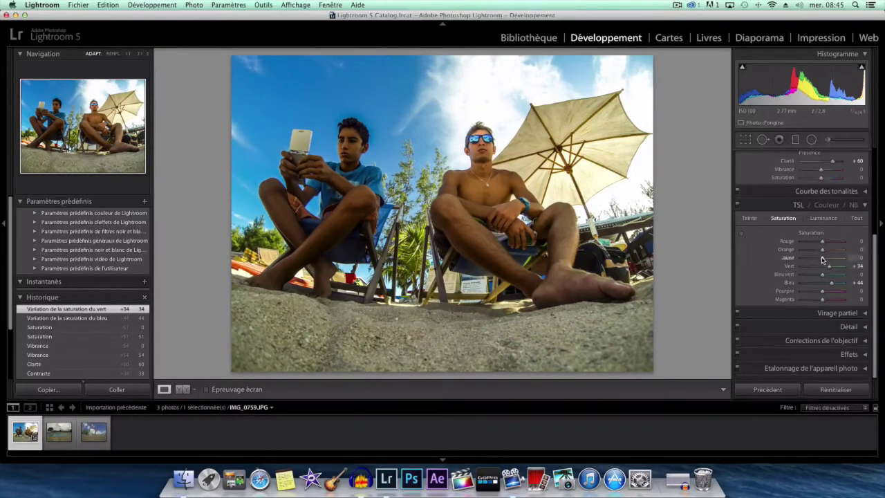
left_click_drag(822, 258, 843, 260)
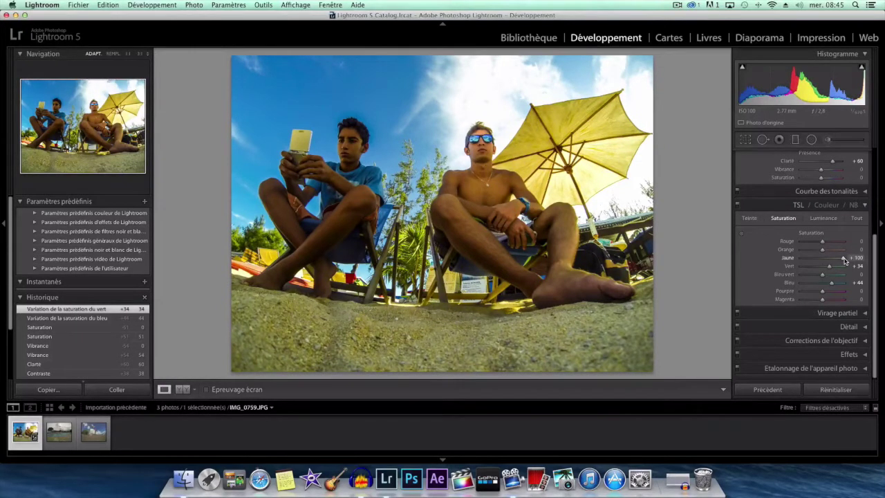
mouse_move(844, 260)
left_mouse_down()
mouse_move(821, 260)
mouse_move(830, 260)
left_mouse_up()
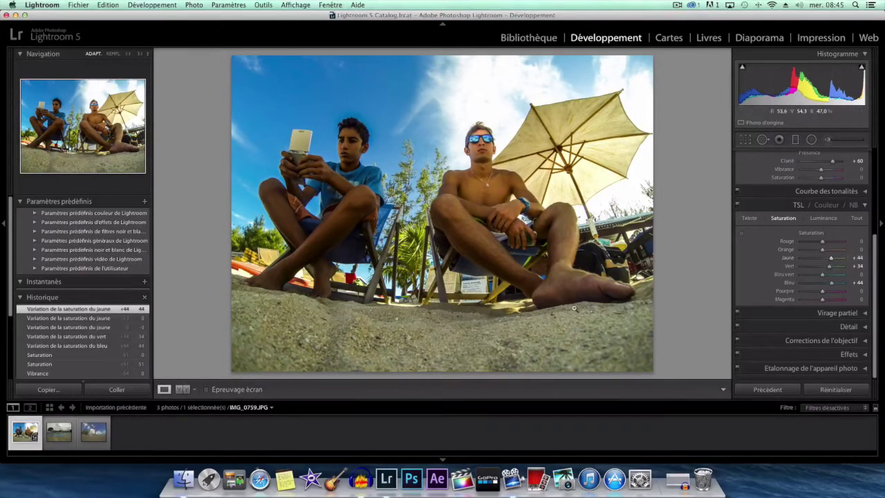
left_click(183, 389)
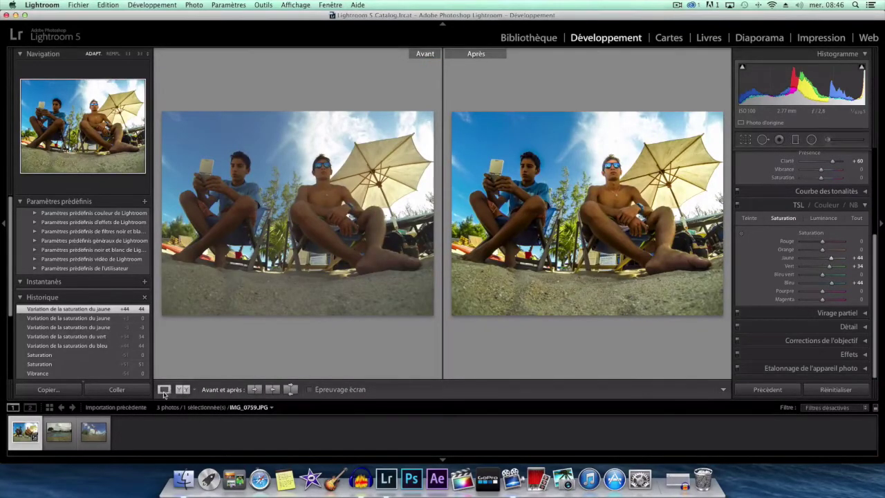
Back in single-photo view, try shifting the Blue hue, then reset it to 0.
left_click(164, 390)
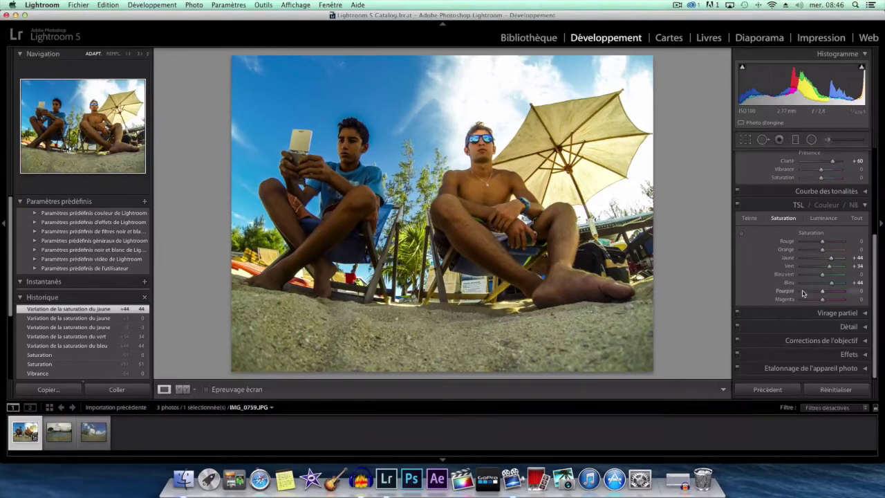
left_click(750, 218)
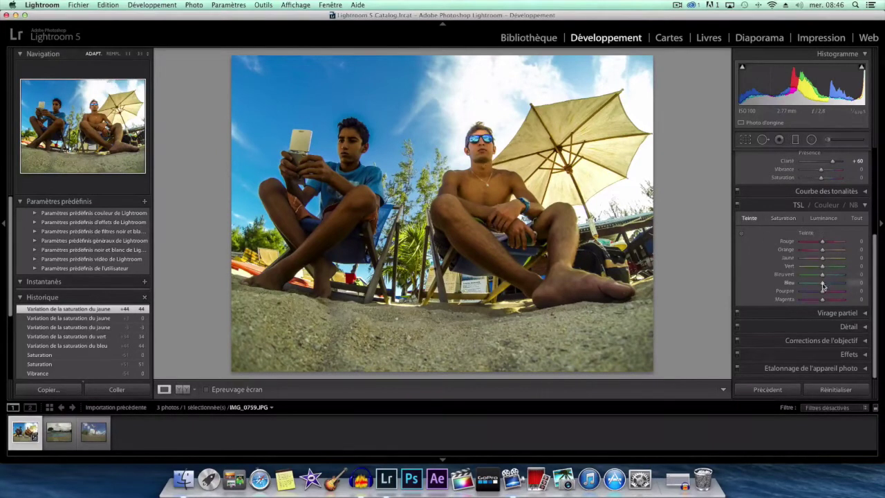
left_click_drag(823, 286, 812, 285)
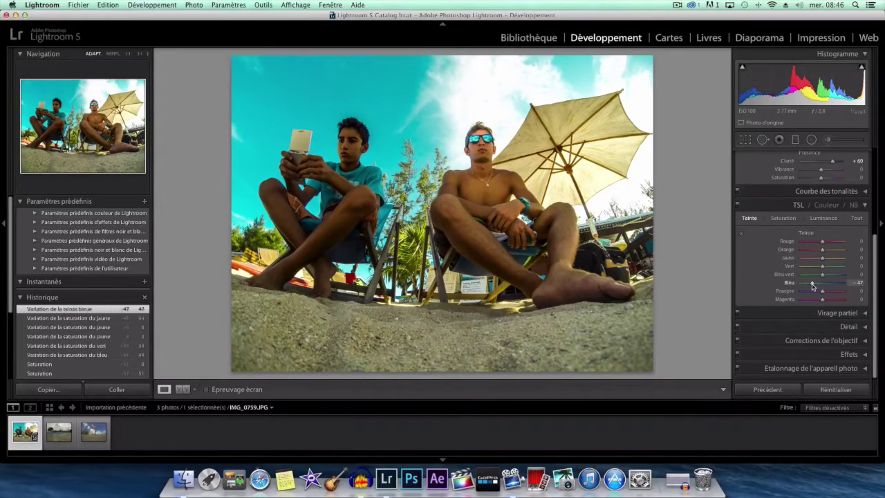
double_click(811, 285)
Try Blue luminance and reset it to 0, then raise Yellow luminance to +8.
left_click(823, 218)
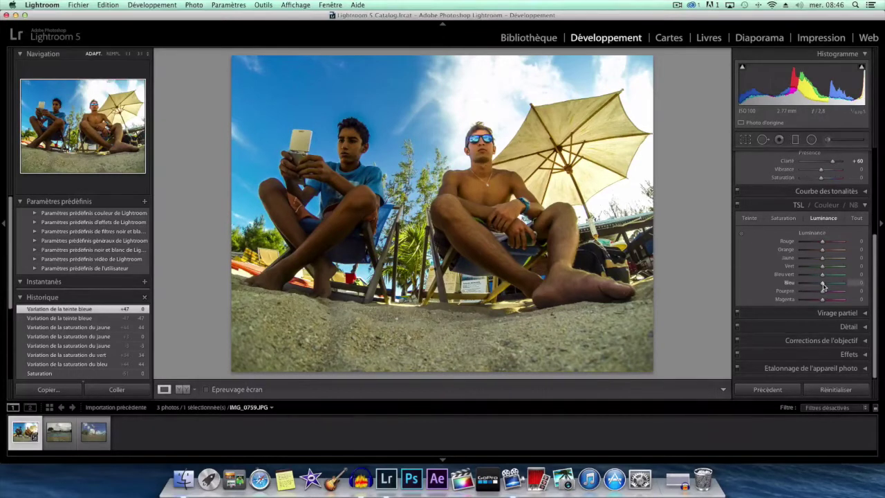
mouse_move(822, 286)
left_mouse_down()
mouse_move(843, 284)
mouse_move(806, 286)
left_mouse_up()
double_click(807, 286)
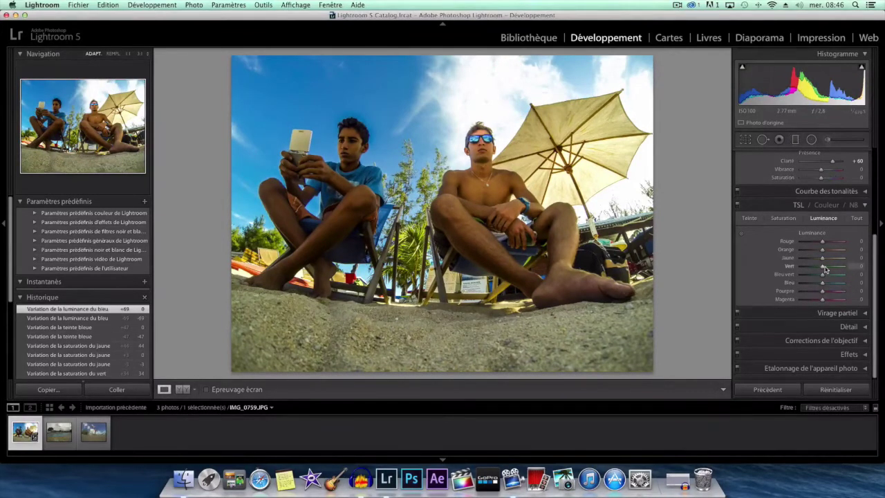
left_click_drag(824, 261, 827, 261)
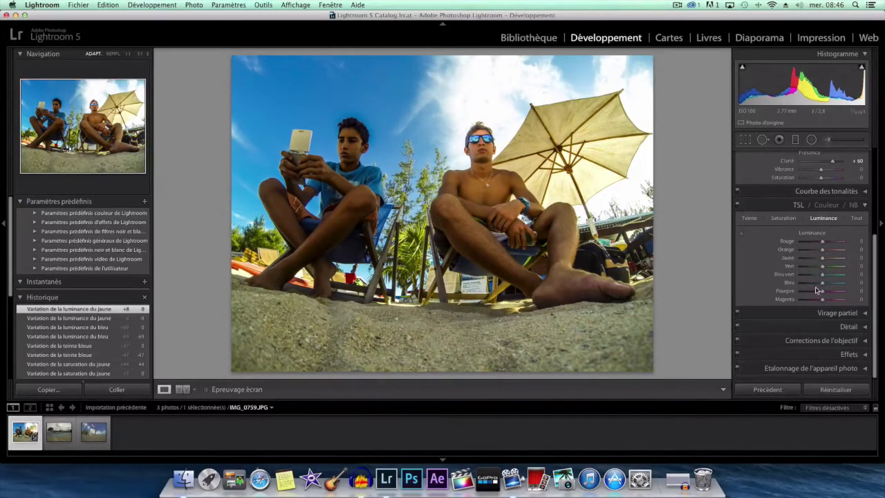
Open pool photo G0039249.JPG; set Shadows +100, Highlights +89, Blacks −58, Whites +22.
mouse_move(59, 432)
left_click(59, 434)
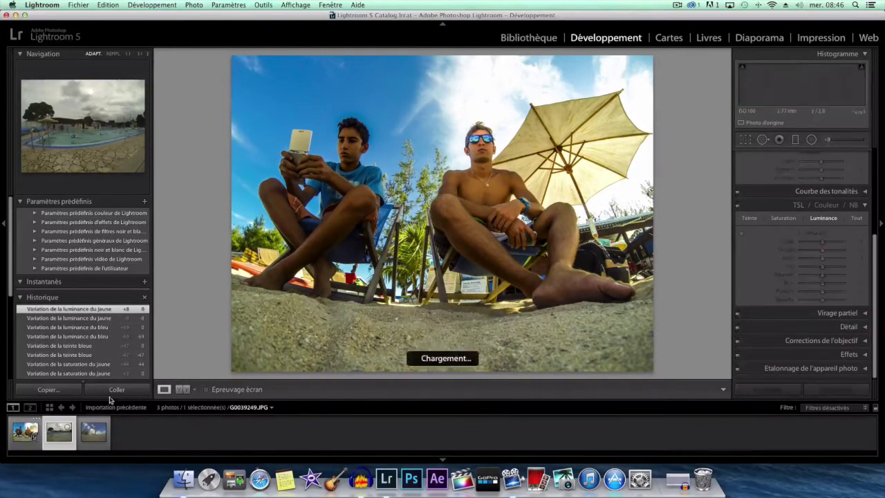
scroll(825, 243, "up", 2)
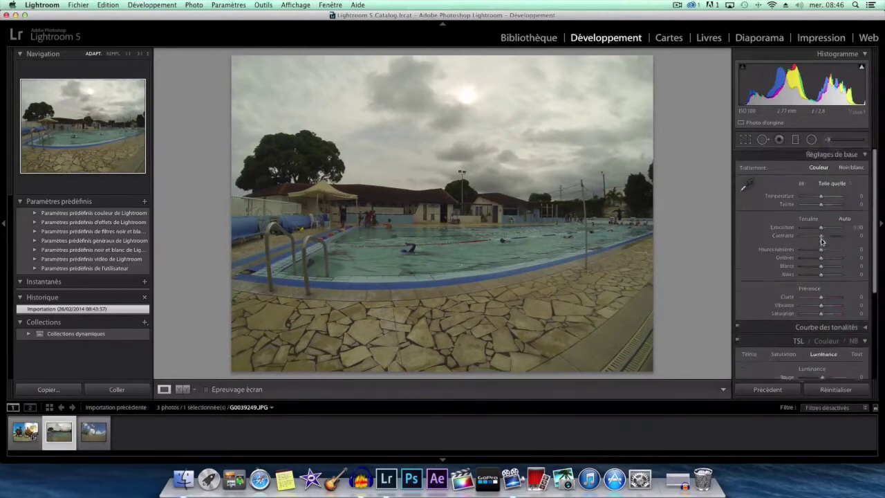
scroll(823, 248, "up", 2)
scroll(821, 256, "up", 1)
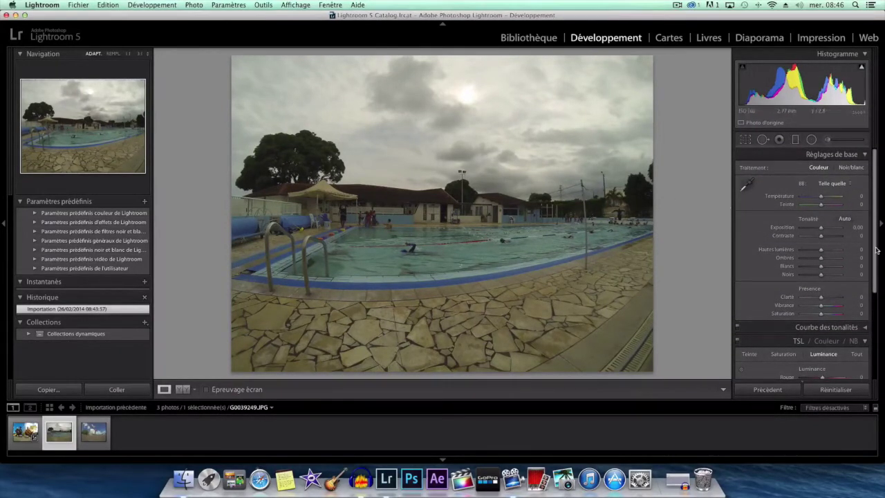
left_click_drag(822, 261, 852, 261)
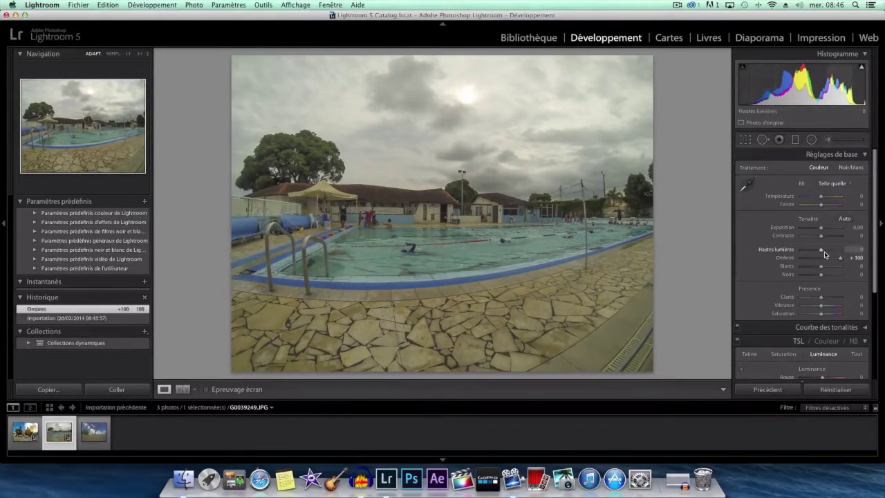
left_click_drag(821, 249, 838, 249)
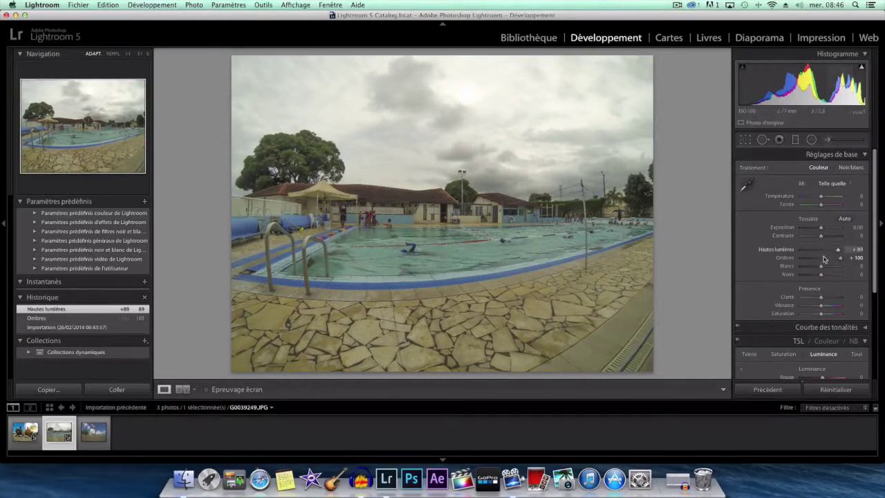
mouse_move(820, 275)
left_mouse_down()
mouse_move(805, 275)
mouse_move(847, 269)
left_mouse_up()
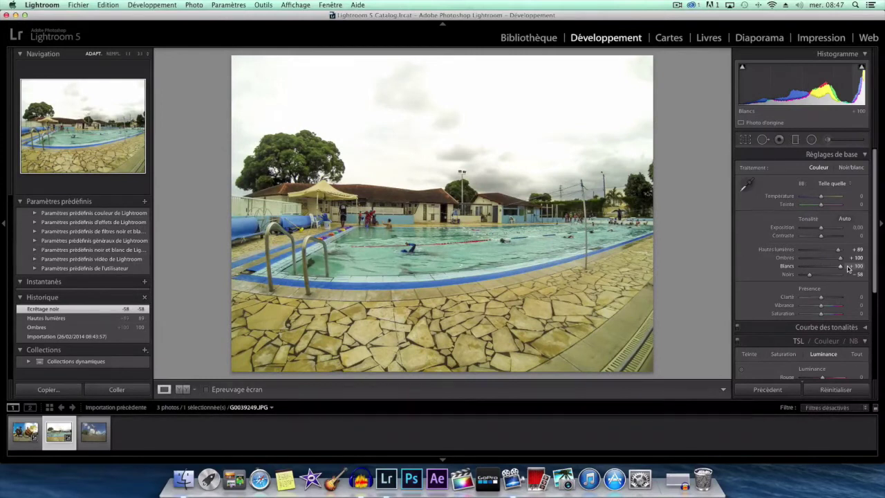
left_click_drag(848, 268, 822, 268)
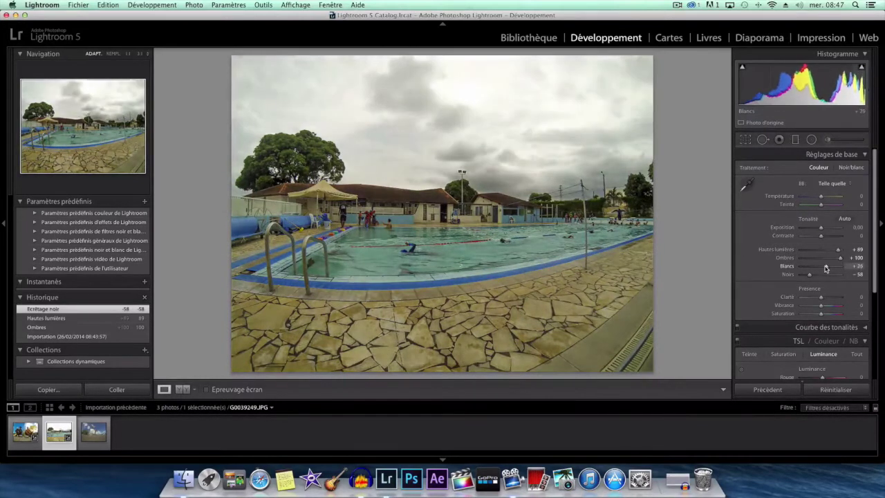
left_click_drag(823, 268, 829, 239)
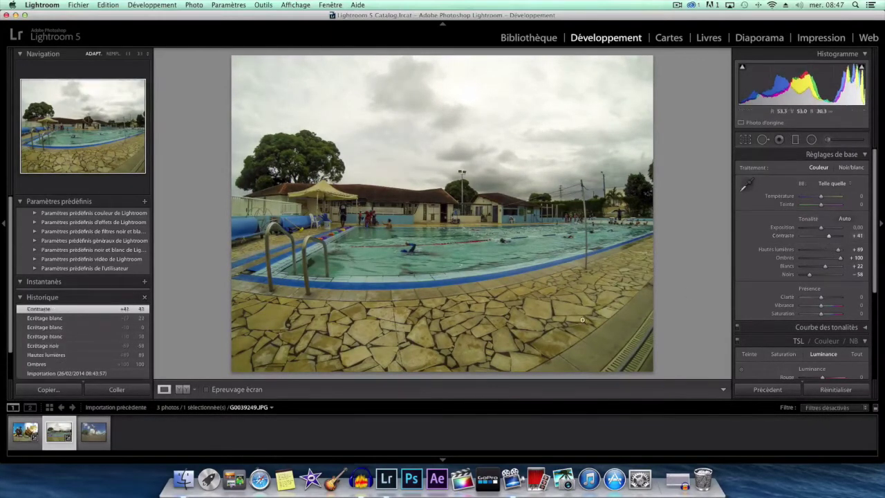
Compare against the original, then settle the pool photo's Clarity at +21.
left_click(188, 389)
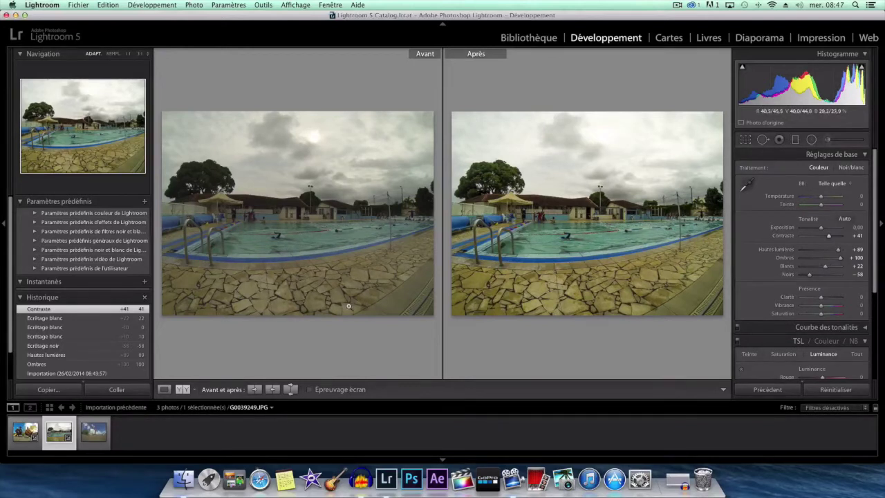
left_click(164, 389)
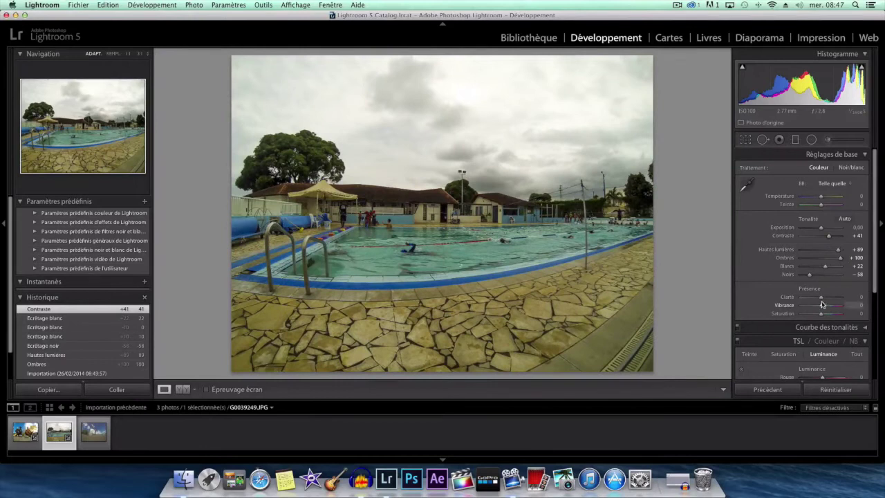
mouse_move(821, 297)
left_mouse_down()
mouse_move(849, 302)
mouse_move(834, 298)
left_mouse_up()
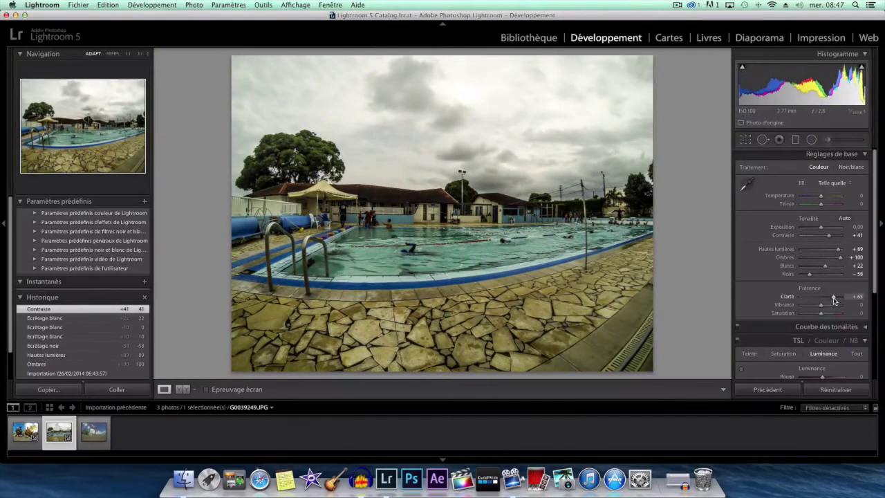
left_click_drag(834, 299, 839, 299)
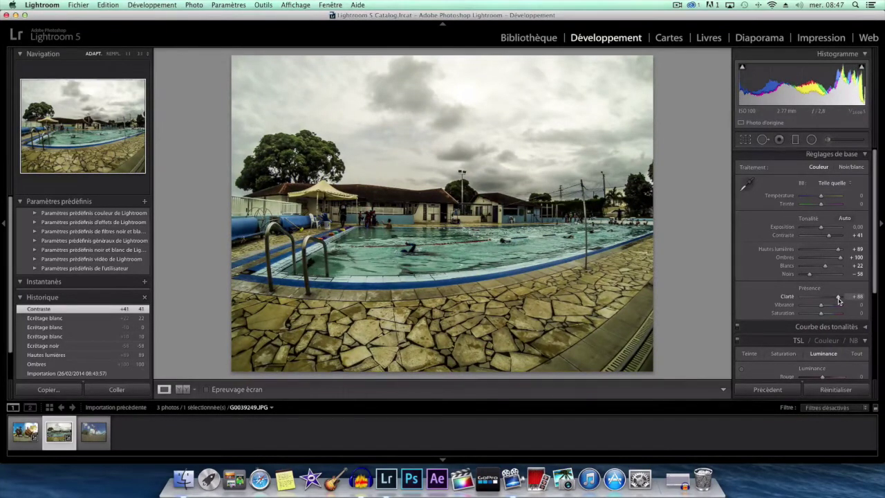
left_click_drag(838, 299, 824, 300)
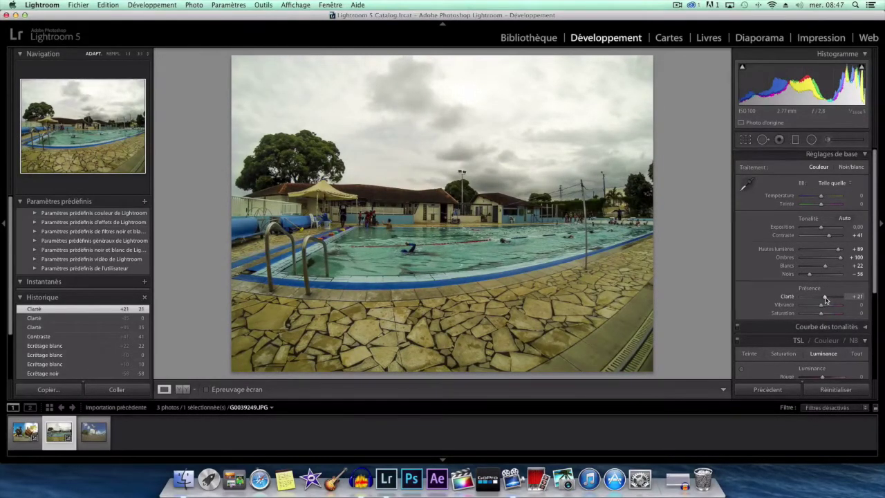
scroll(824, 300, "down", 1)
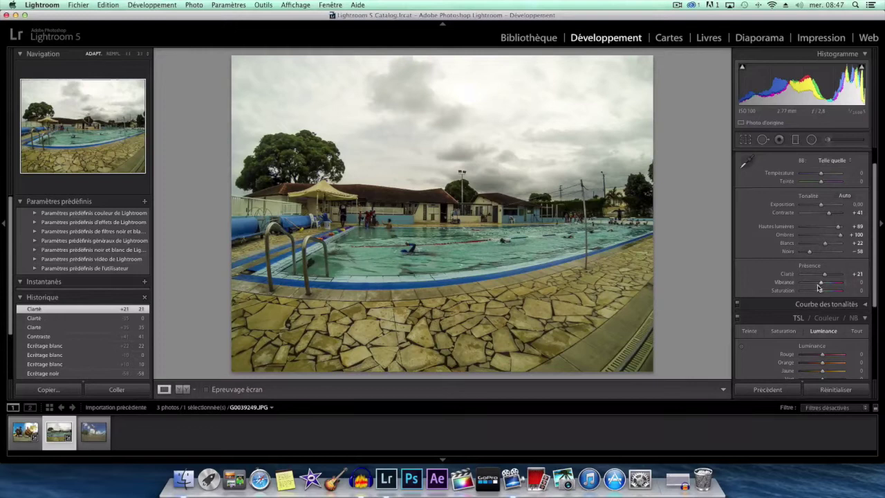
Set HSL saturation to Blue +16 and Aqua +40, resetting Yellow to 0.
scroll(812, 299, "down", 5)
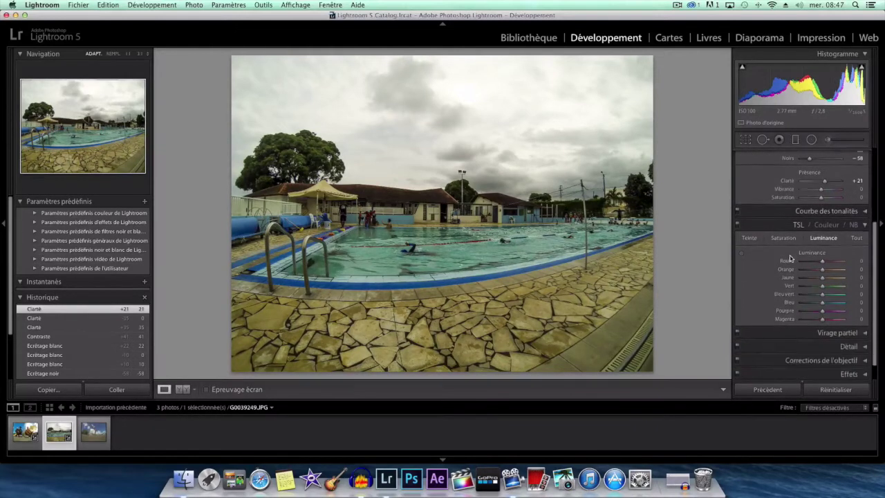
left_click(787, 235)
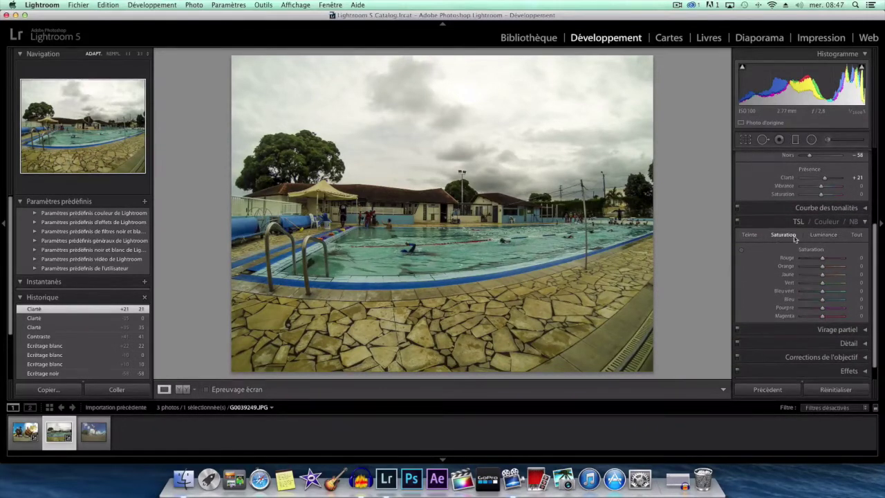
mouse_move(827, 304)
left_mouse_down()
mouse_move(812, 302)
mouse_move(825, 302)
left_mouse_up()
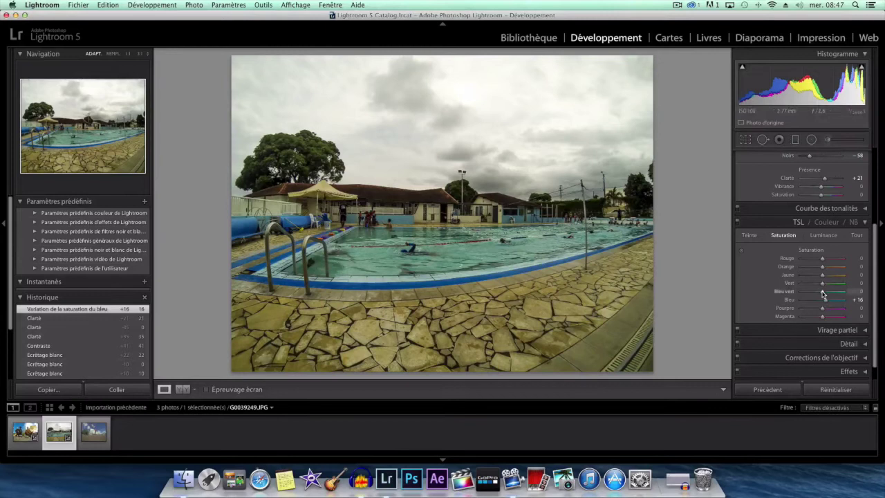
left_click_drag(834, 294, 830, 293)
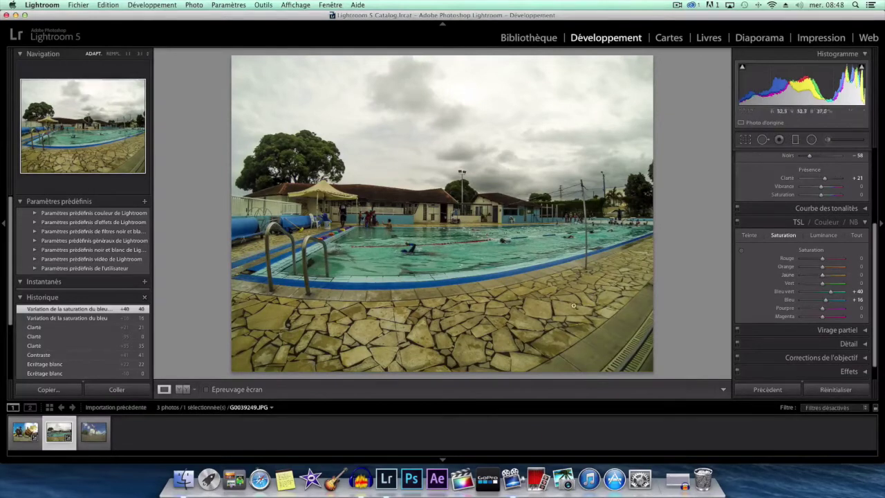
left_click_drag(821, 278, 843, 279)
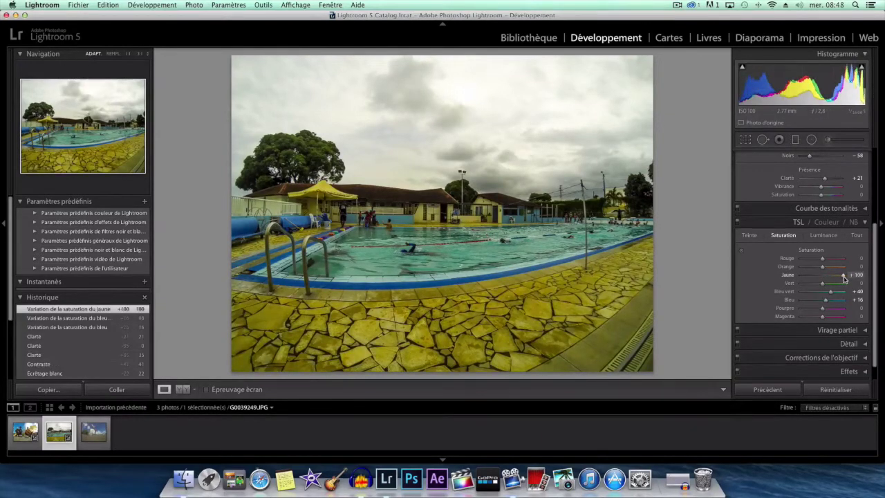
double_click(821, 277)
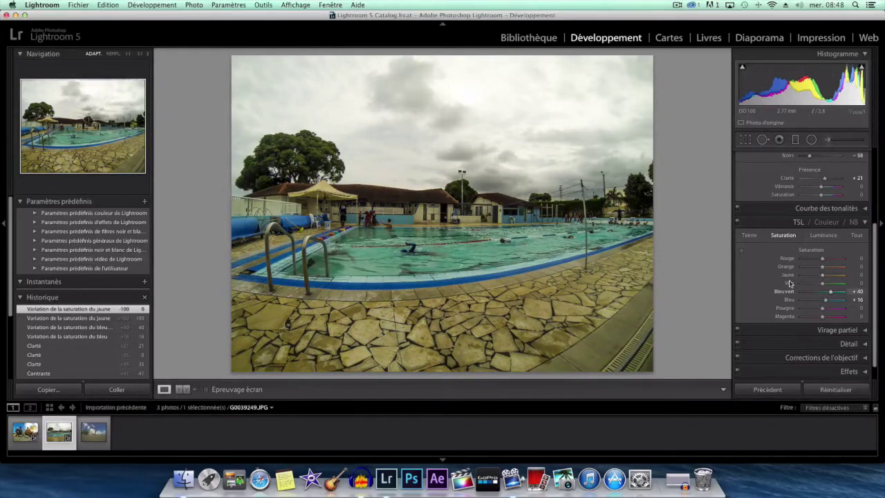
Leave Blue luminance at 0 and raise Aqua luminance to +63.
left_click(823, 236)
mouse_move(822, 300)
left_mouse_down()
mouse_move(835, 303)
mouse_move(822, 299)
left_mouse_up()
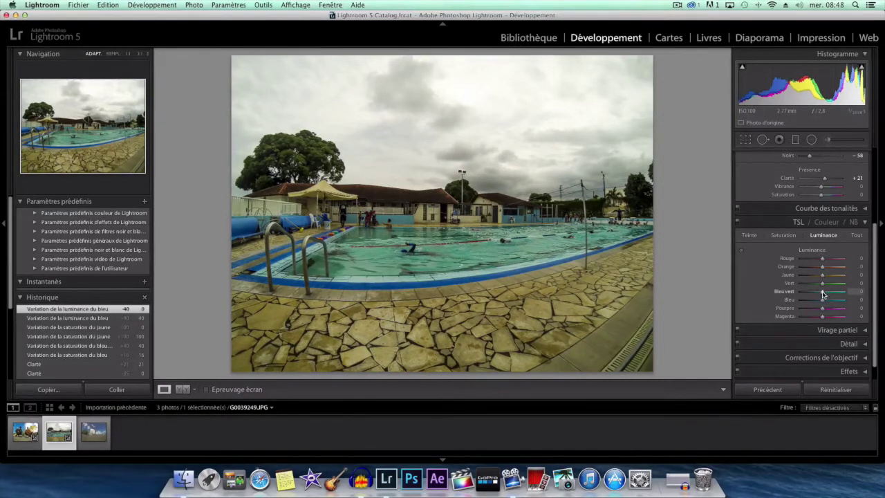
left_click_drag(828, 294, 836, 294)
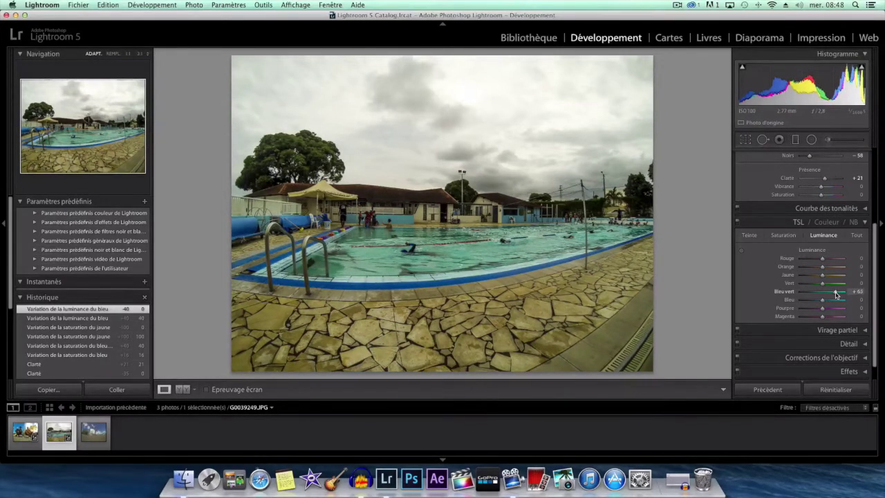
left_click_drag(834, 294, 833, 295)
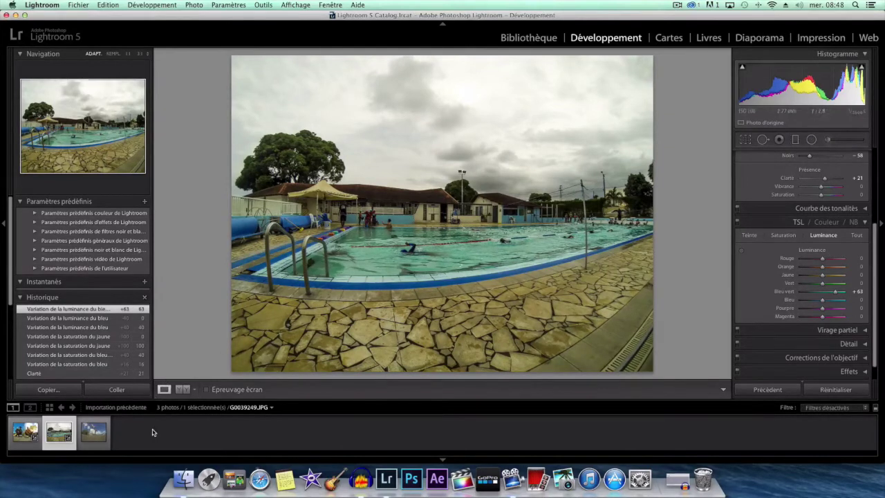
Open basketball photo G0109629.JPG, lift shadows to +97 and deepen blacks to −61.
left_click(107, 431)
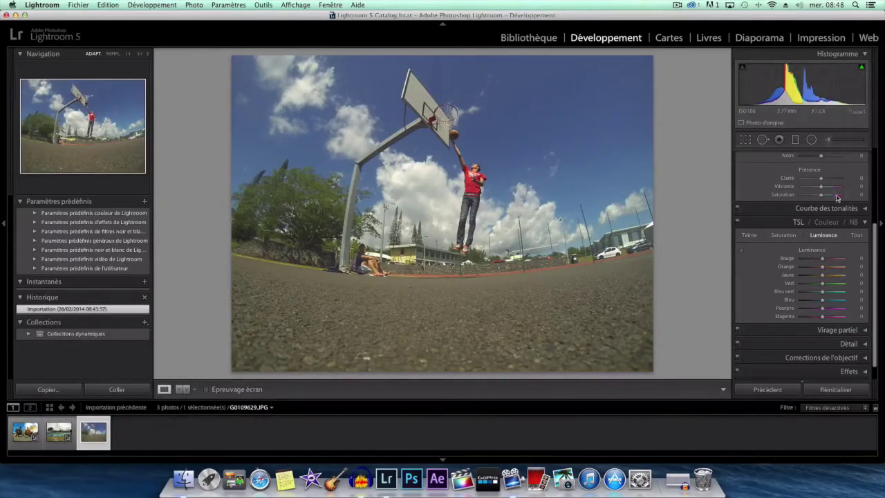
scroll(836, 197, "up", 5)
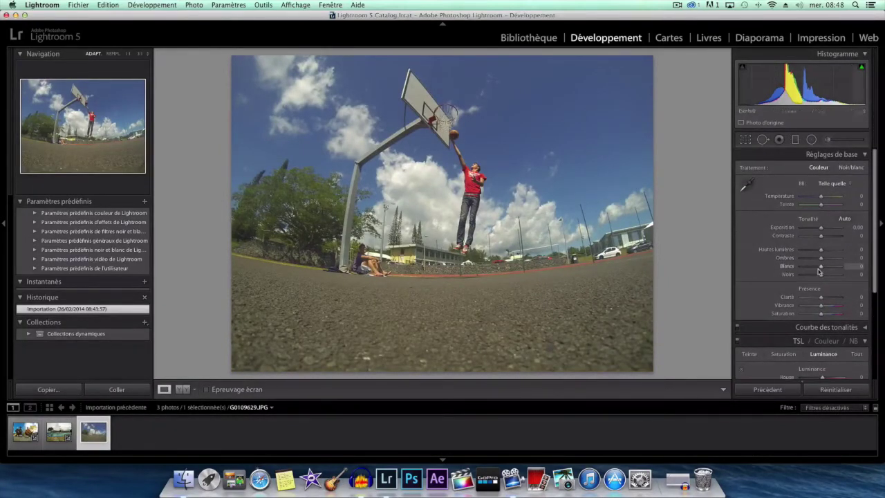
mouse_move(821, 257)
left_mouse_down()
mouse_move(841, 259)
mouse_move(840, 250)
left_mouse_up()
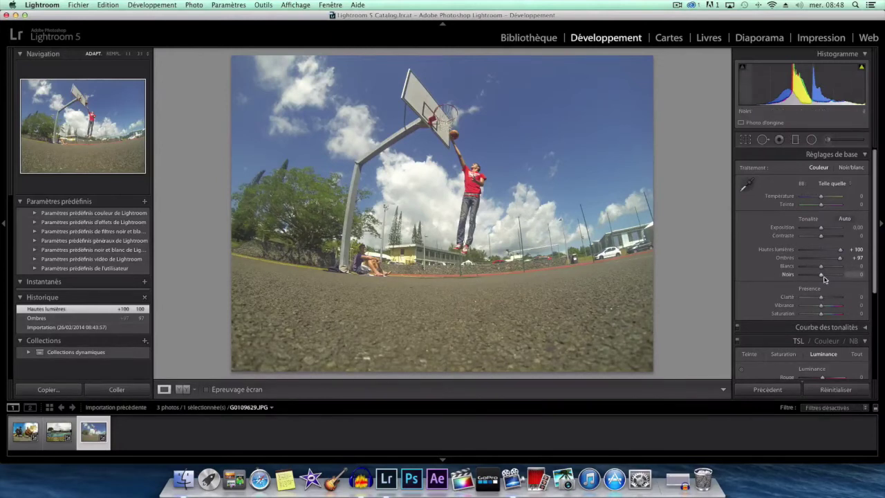
left_click_drag(821, 274, 808, 274)
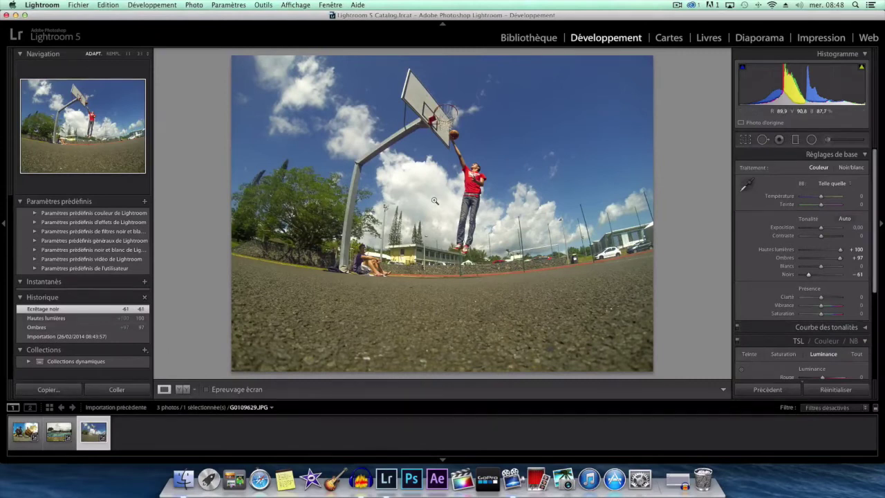
Raise contrast to +43, compare Before/After, then start increasing clarity.
left_click_drag(823, 240, 830, 240)
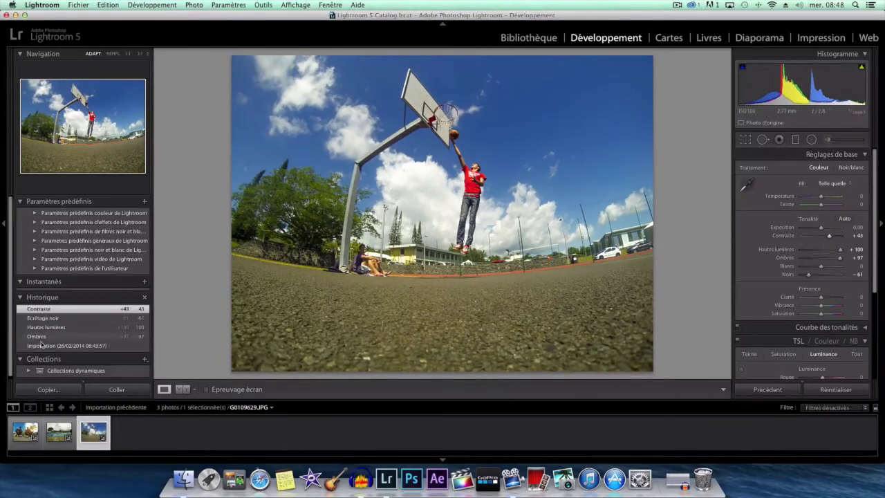
left_click(183, 390)
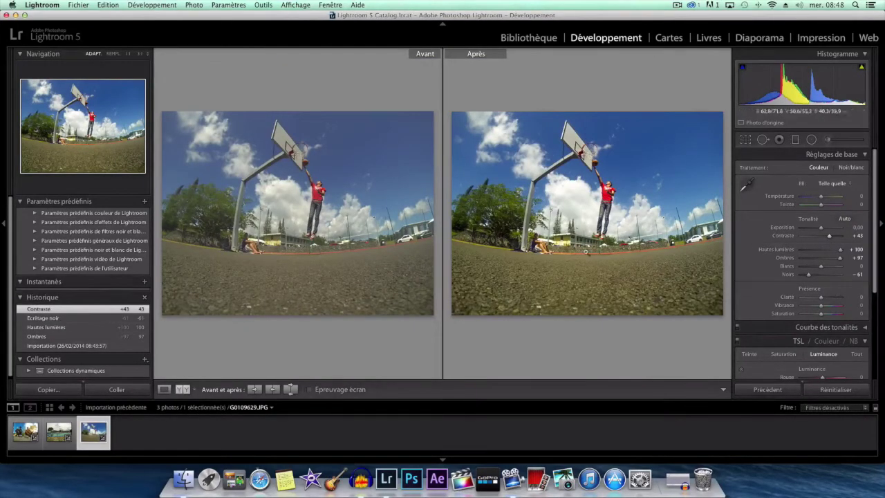
left_click(164, 389)
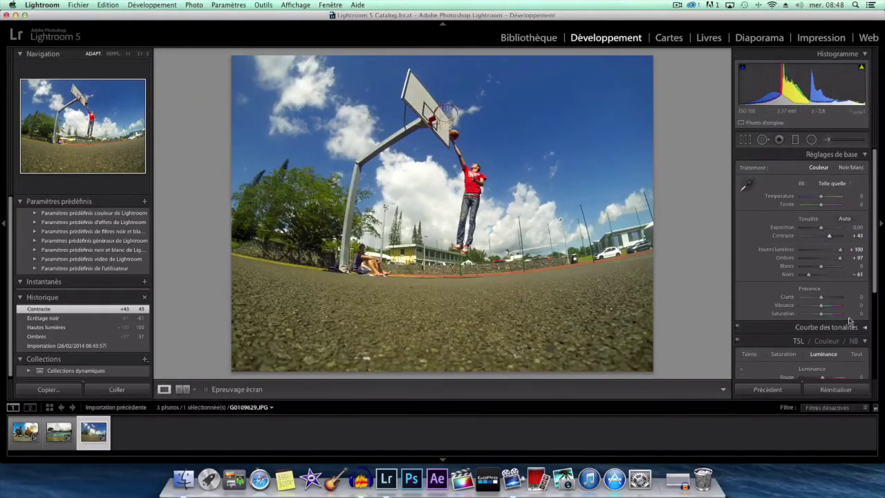
left_click_drag(821, 296, 861, 300)
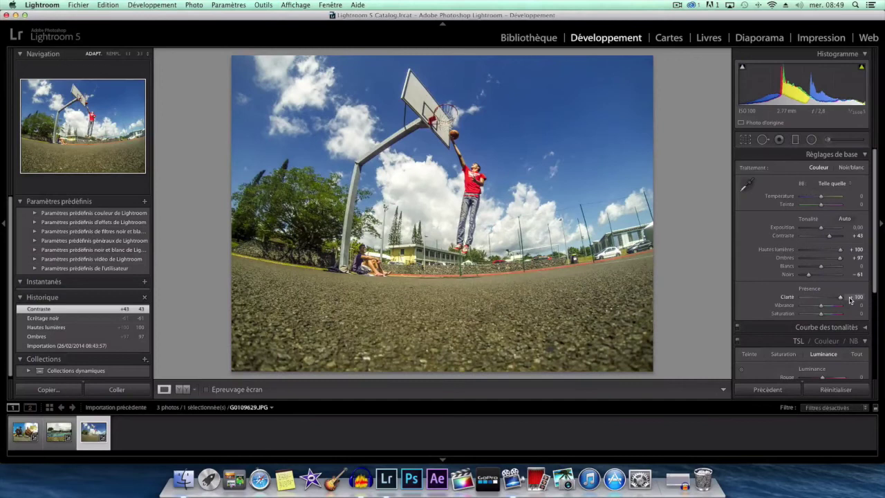
Push the basketball photo's Clarity to +100.
left_click_drag(823, 299, 868, 299)
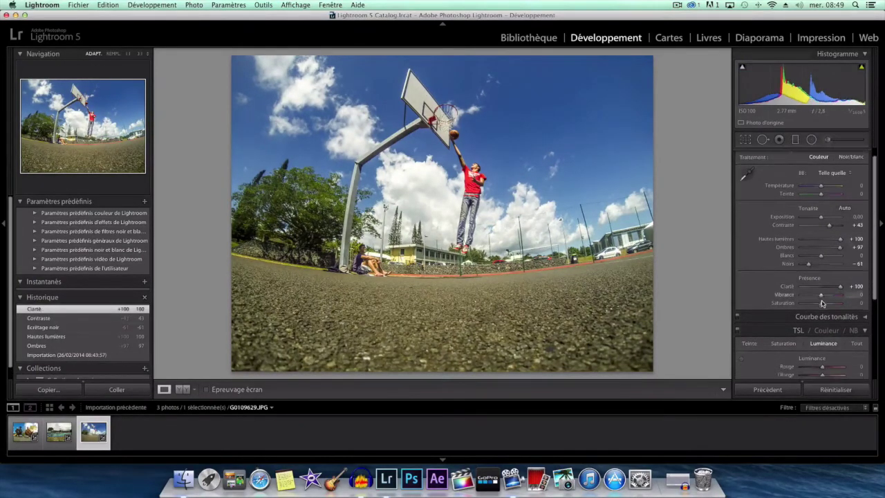
scroll(846, 297, "down", 3)
scroll(836, 296, "down", 2)
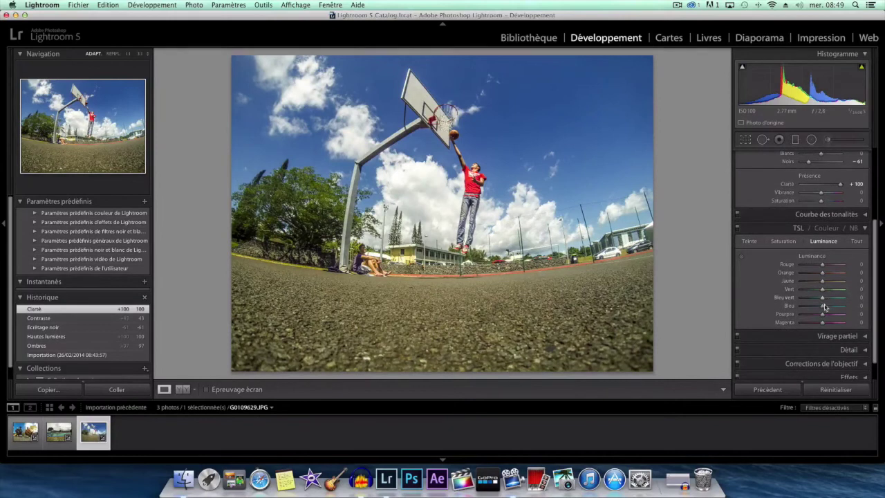
Boost HSL saturation to Red +41, Yellow +13, Green +35 and Blue +36.
left_click(784, 241)
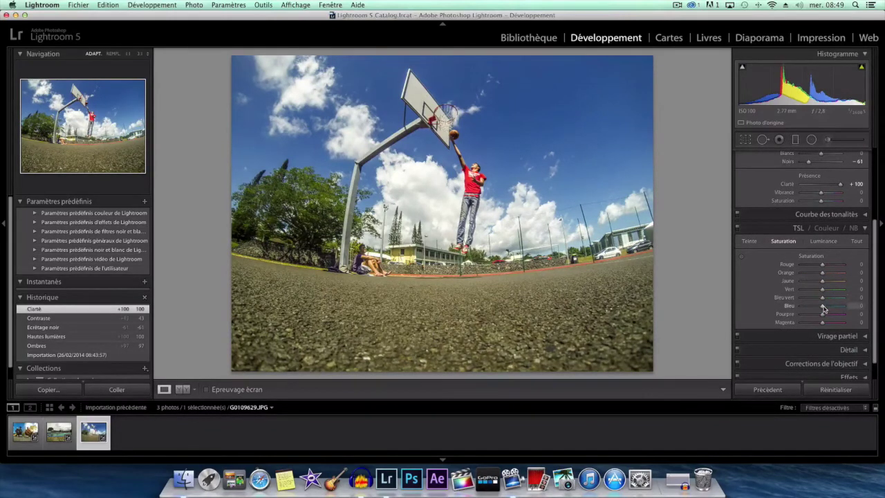
left_click_drag(822, 309, 830, 309)
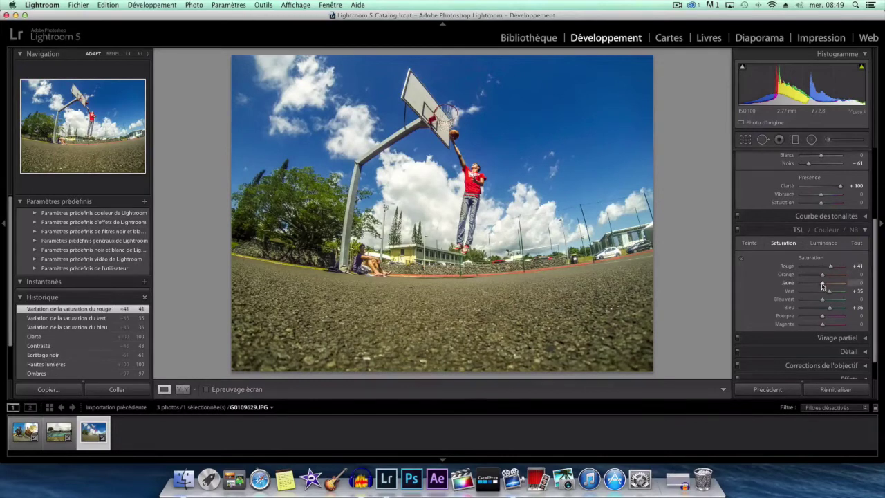
mouse_move(822, 282)
left_mouse_down()
mouse_move(846, 282)
mouse_move(821, 284)
left_mouse_up()
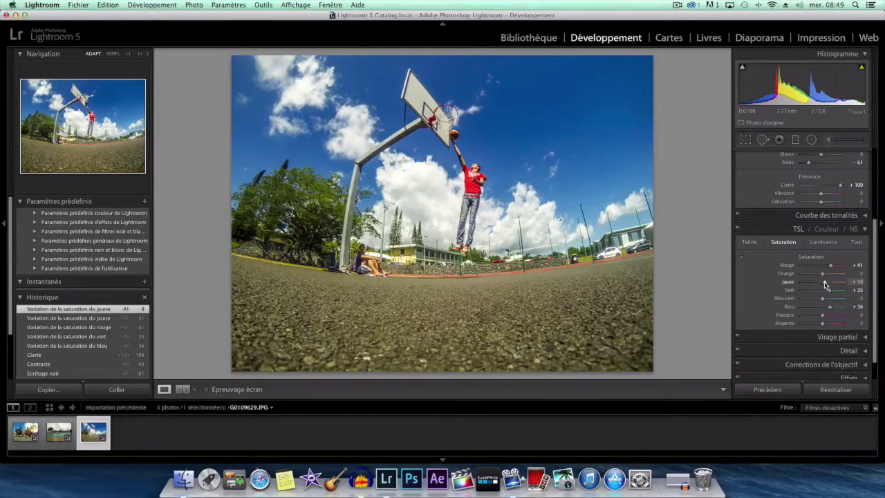
left_click_drag(824, 283, 824, 284)
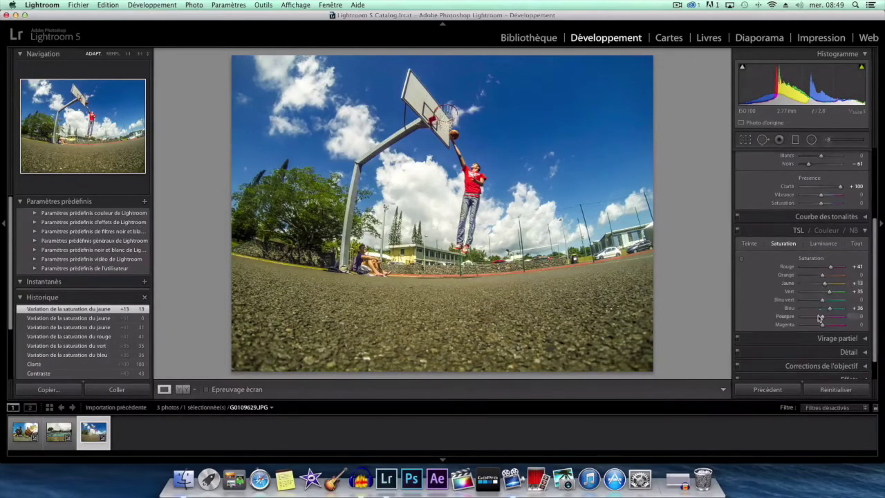
scroll(821, 304, "down", 2)
scroll(818, 317, "up", 3)
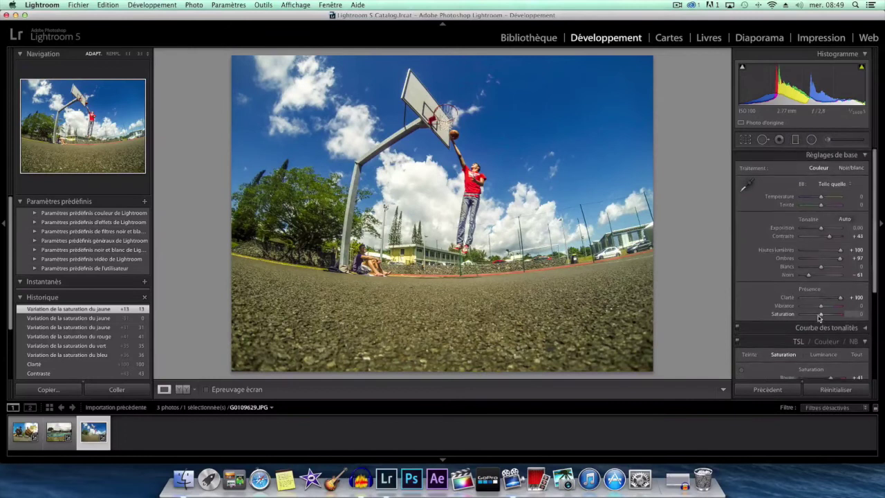
scroll(818, 318, "down", 3)
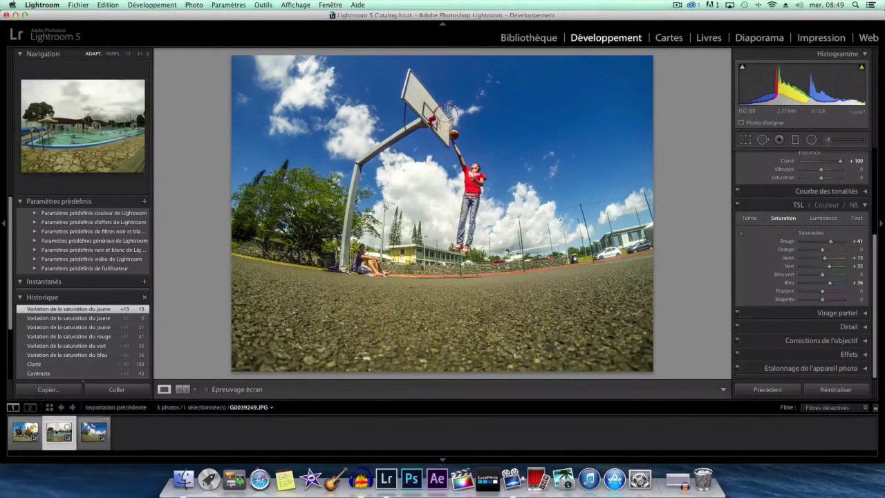
Select all three retouched photos in the filmstrip.
left_click(61, 432)
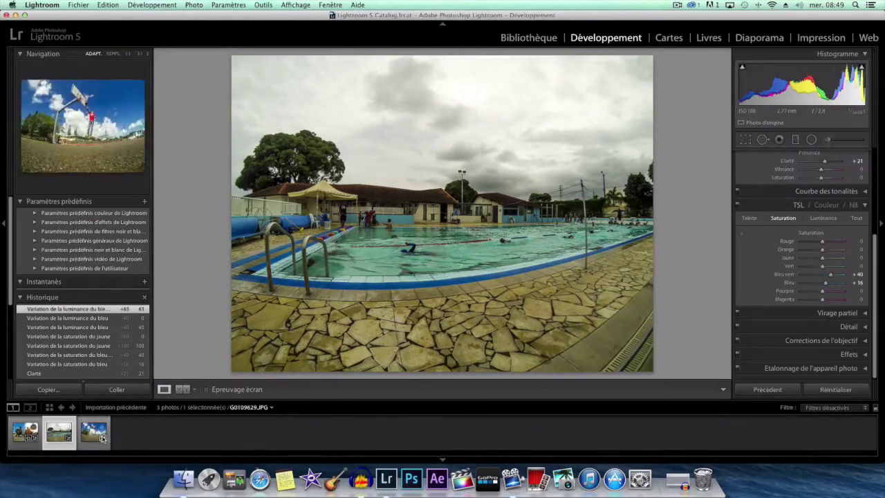
left_click(20, 432)
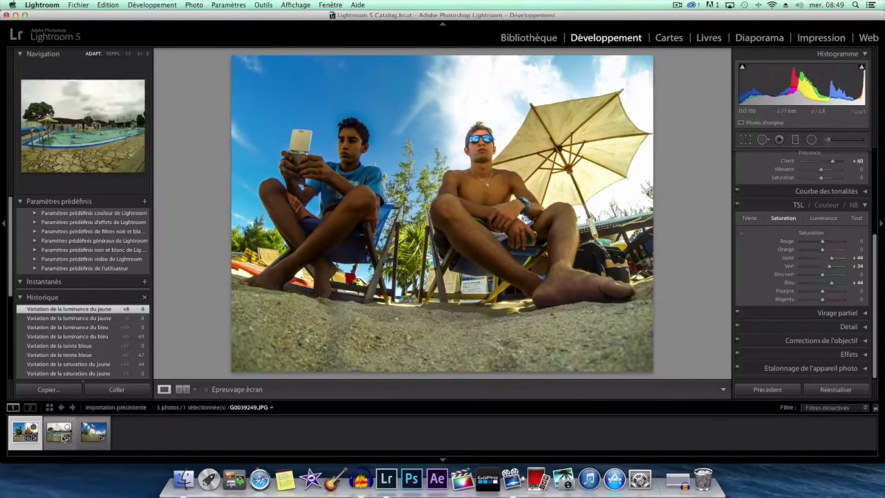
left_click(87, 433, "shift")
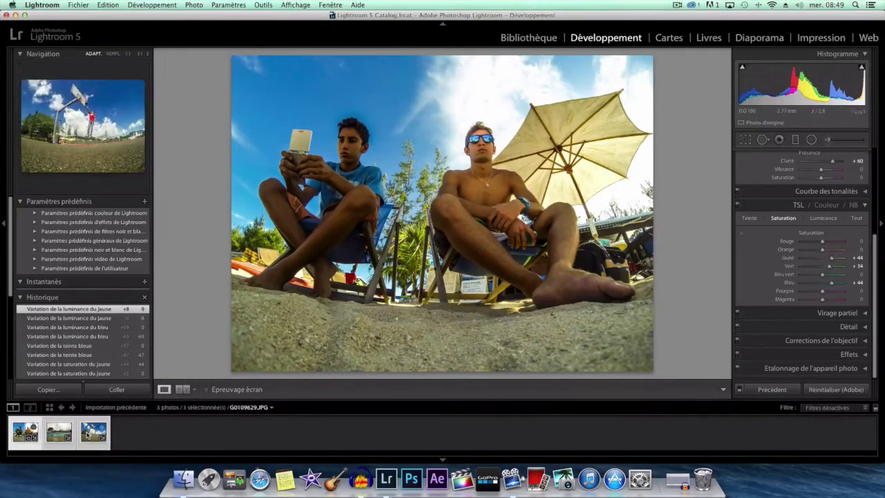
Export the three photos as JPEGs into a new desktop folder named 'retouche'.
left_click(78, 6)
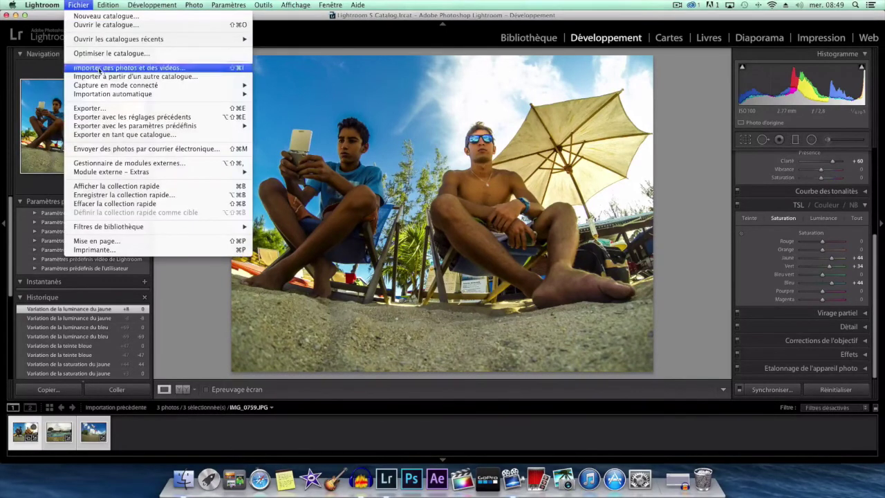
left_click(99, 109)
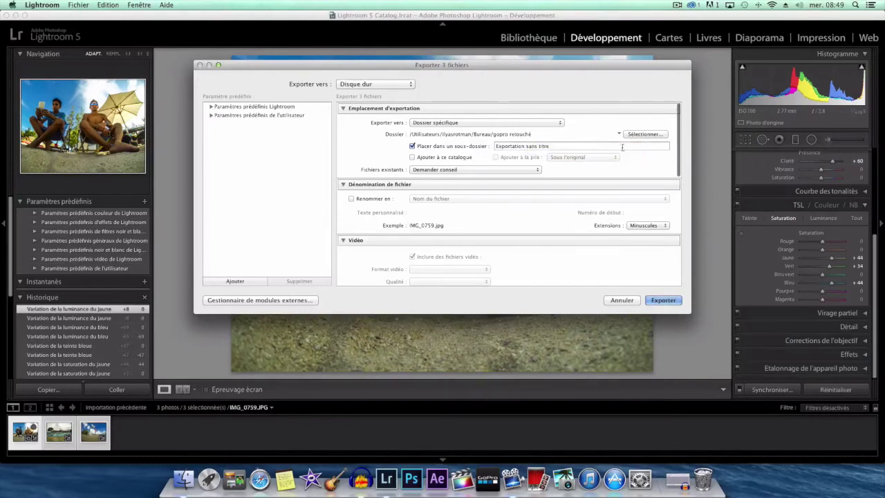
left_click(640, 135)
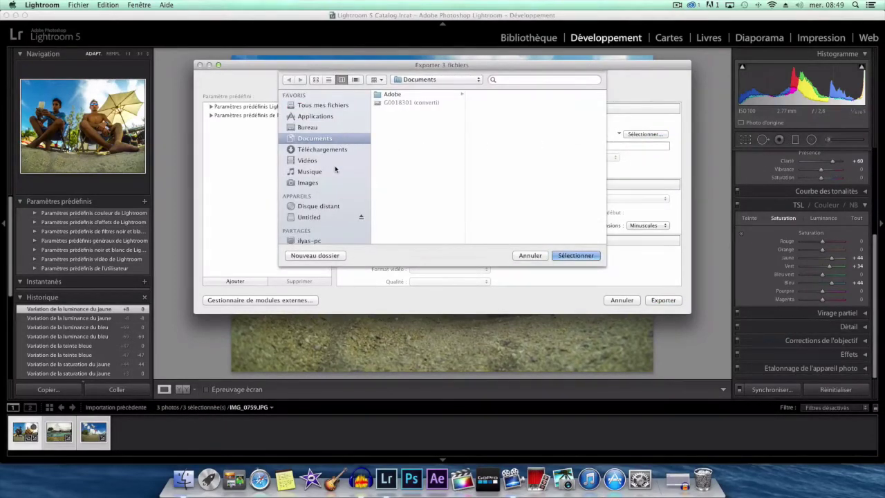
left_click(438, 80)
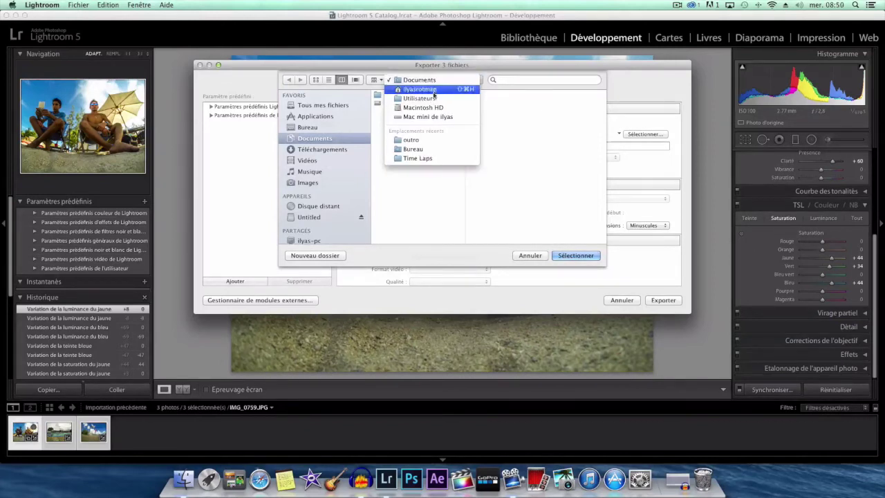
left_click(419, 150)
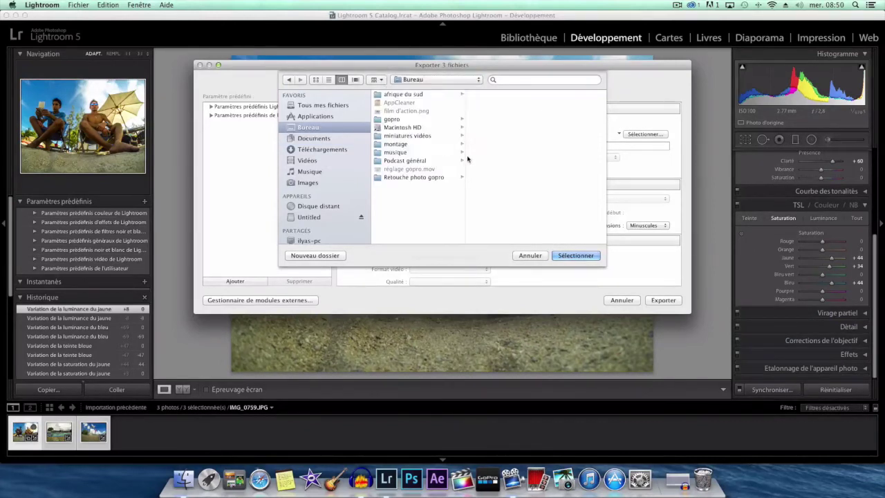
left_click(323, 255)
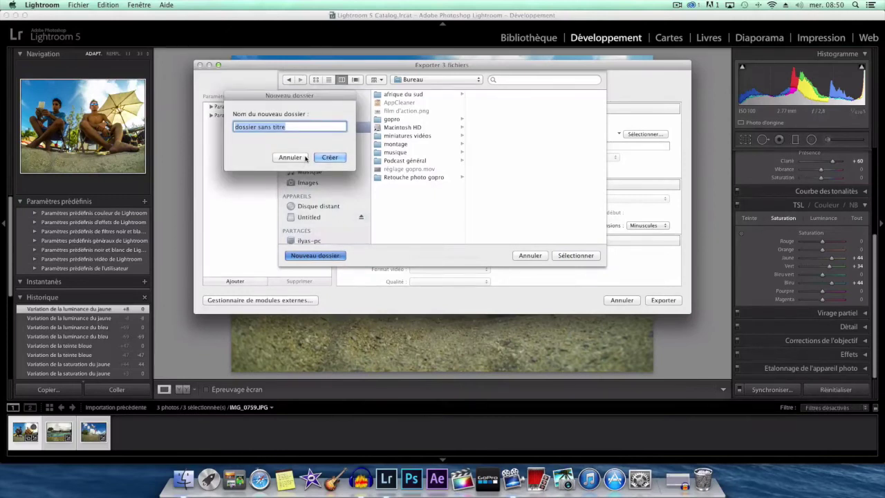
type("retou")
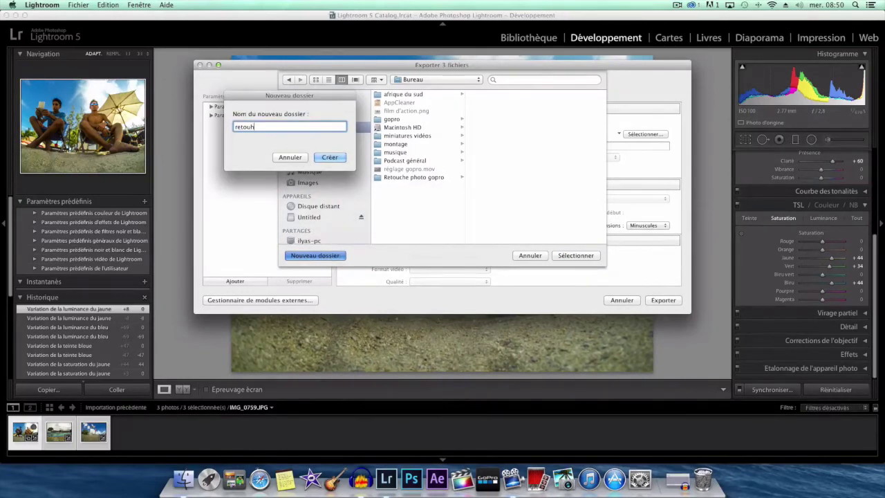
type("che")
key("Return")
left_click(575, 255)
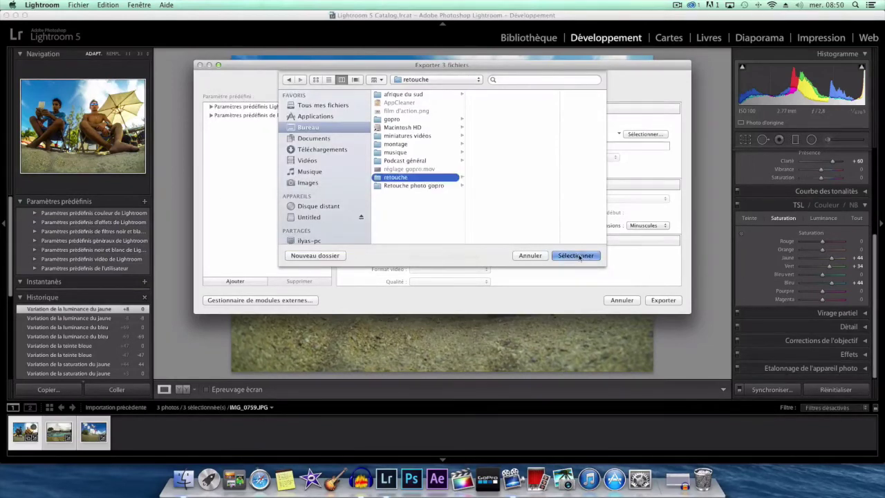
left_click(663, 300)
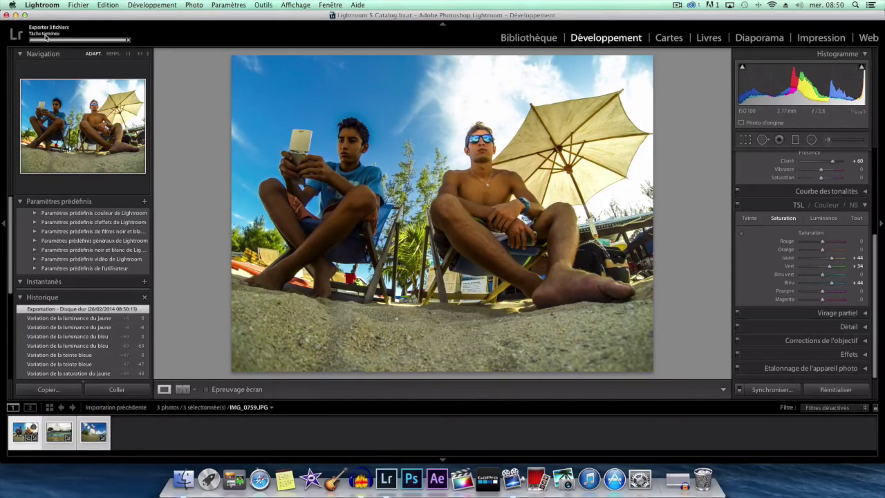
With Lightroom minimized, check the three exported JPGs in retouche > Exportation sans titre.
left_click(17, 15)
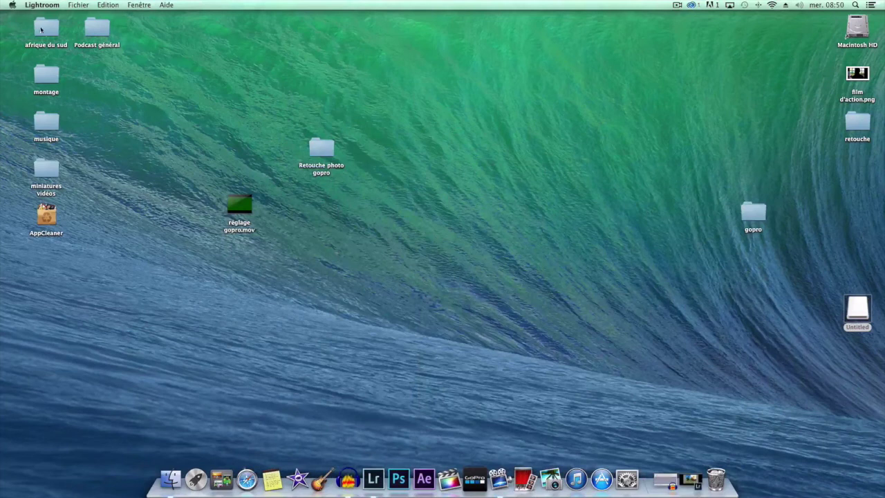
double_click(856, 123)
double_click(367, 113)
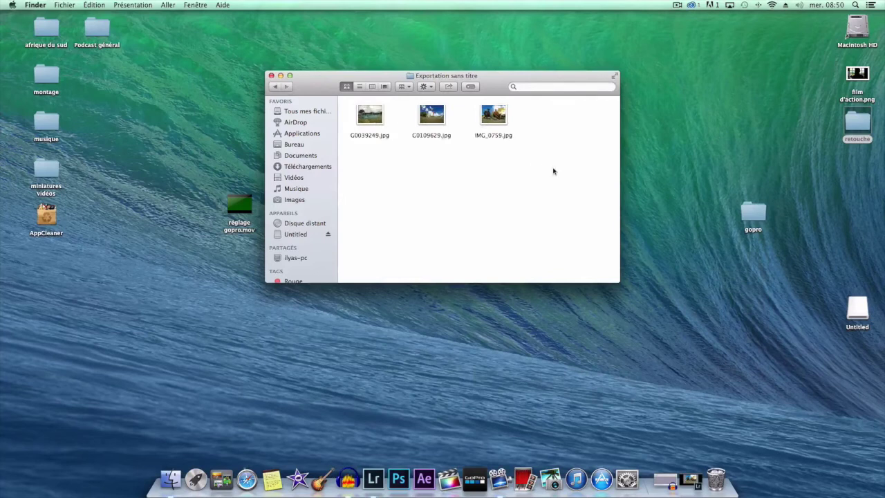
left_click_drag(553, 171, 339, 104)
left_click(525, 152)
Close the Finder window, deselect the retouche folder, and bring up the screen recorder's menu.
left_click(271, 76)
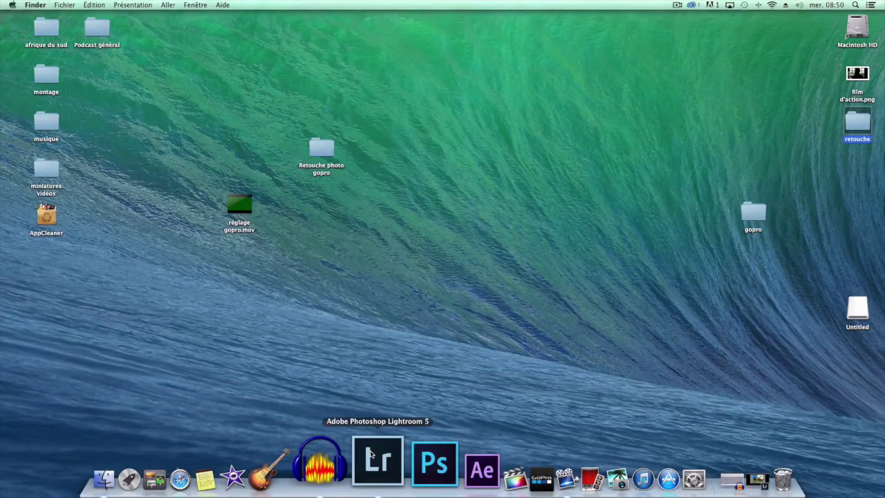
left_click(518, 360)
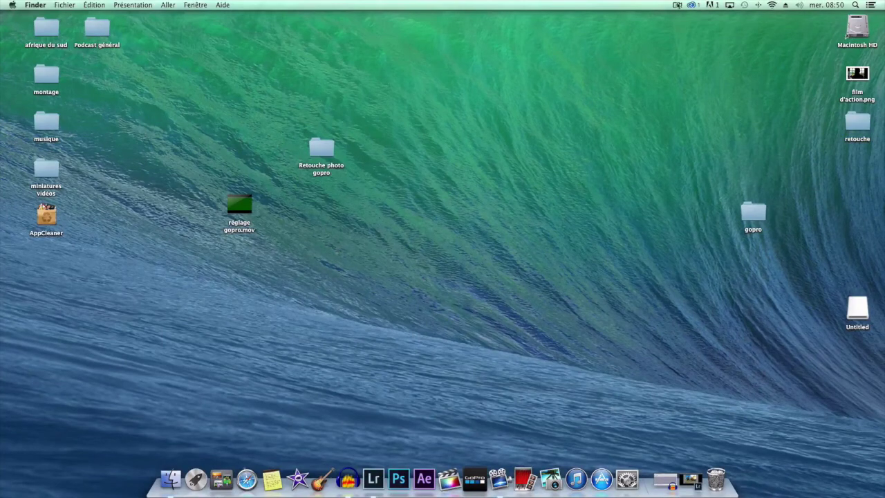
left_click(678, 5)
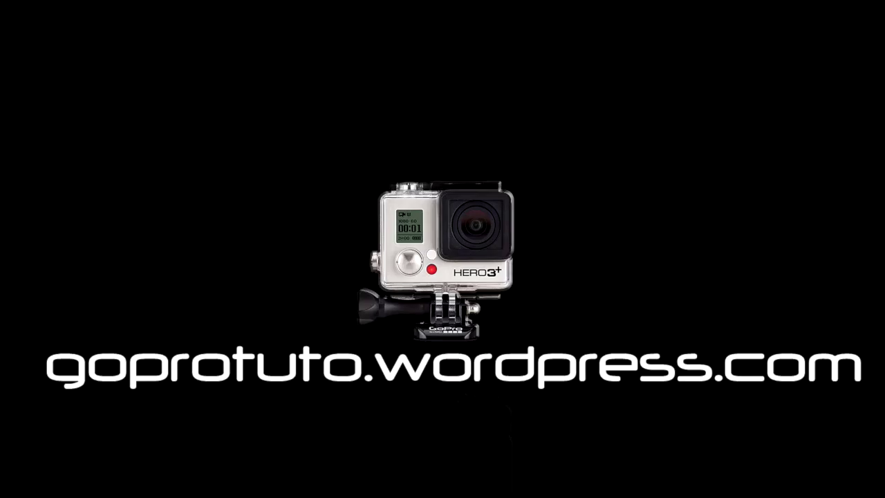